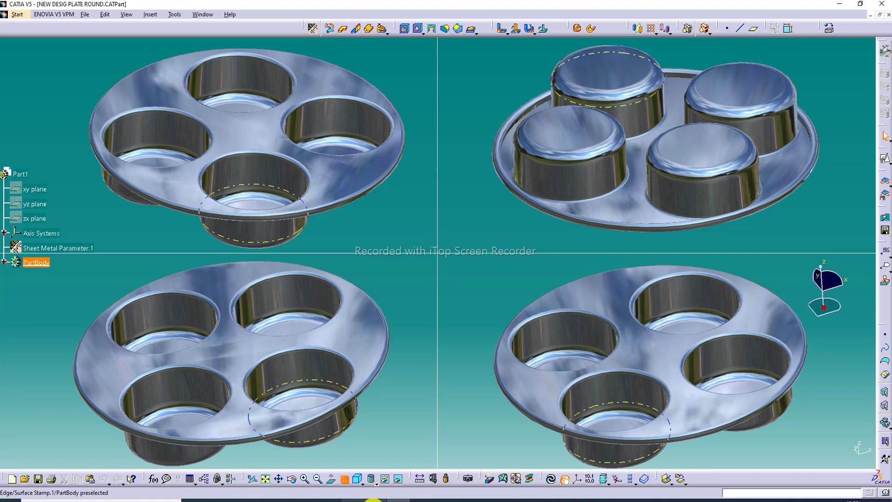
Step: Expand PartBody to list Wall.1, Surface Stamp.1, Tear Drop.1 and the steel material
{"action": "left_click", "coordinate": [386, 500]}
{"action": "left_click", "coordinate": [767, 486]}
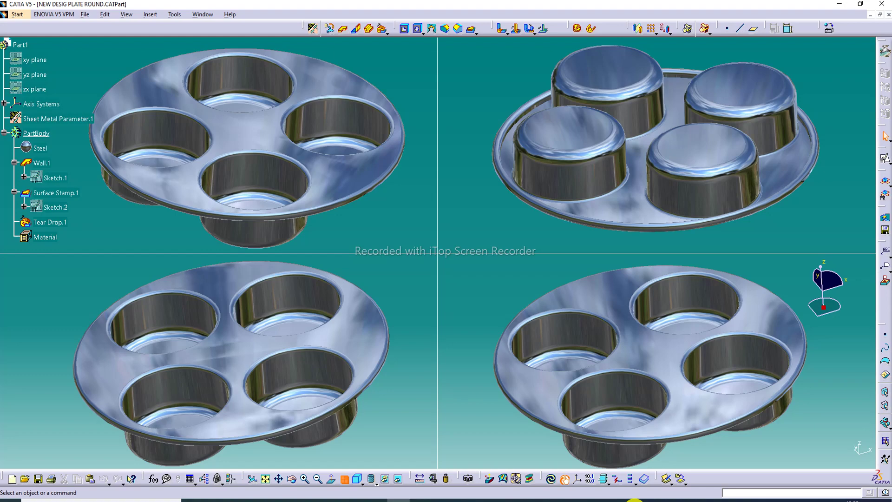
Step: Switch to a single viewport and orbit the tray from above, edge-on and underneath
{"action": "left_click", "coordinate": [344, 482]}
{"action": "middle_click_drag", "start_coordinate": [477, 264], "coordinate": [501, 304]}
{"action": "middle_click_drag", "start_coordinate": [493, 265], "coordinate": [404, 65]}
{"action": "middle_click_drag", "start_coordinate": [425, 163], "coordinate": [373, 146]}
{"action": "middle_click_drag", "start_coordinate": [278, 156], "coordinate": [671, 133]}
{"action": "middle_click_drag", "start_coordinate": [471, 173], "coordinate": [494, 305]}
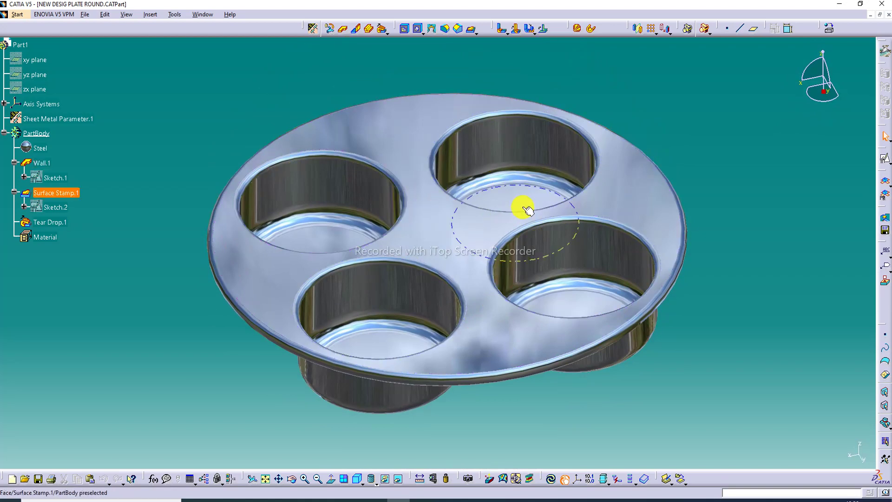
{"action": "middle_click_drag", "start_coordinate": [421, 223], "coordinate": [559, 199]}
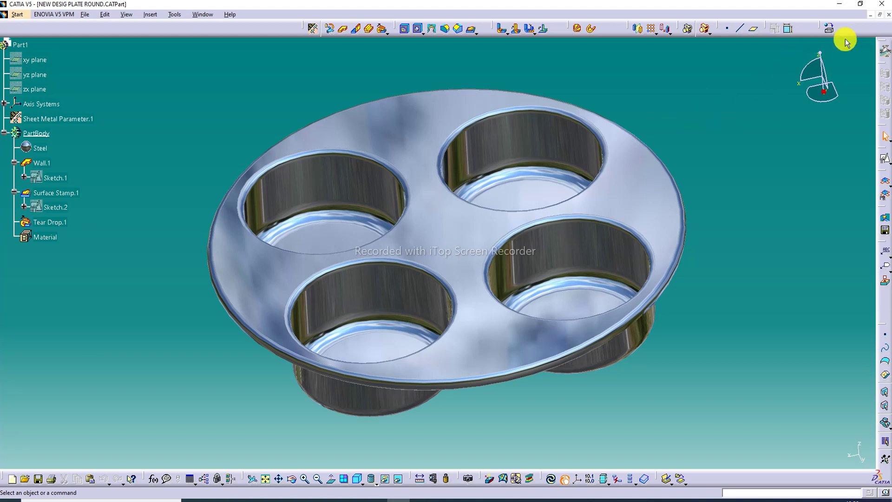
Step: Close the tray document and create a new Generative Sheetmetal Design part named Part1
{"action": "left_click", "coordinate": [889, 15]}
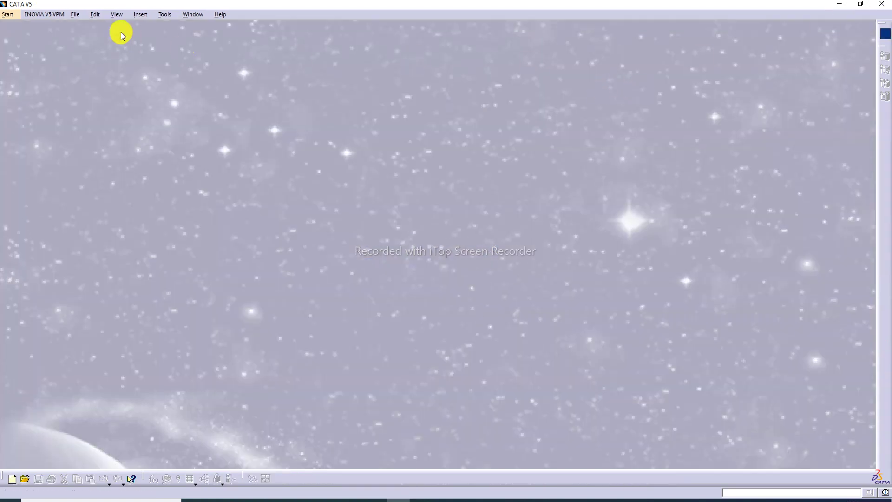
{"action": "left_click", "coordinate": [8, 14]}
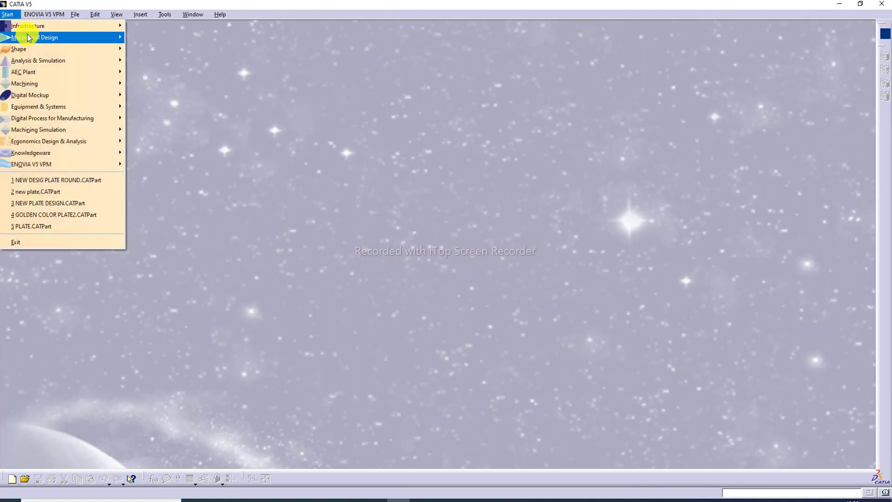
{"action": "mouse_move", "coordinate": [42, 37]}
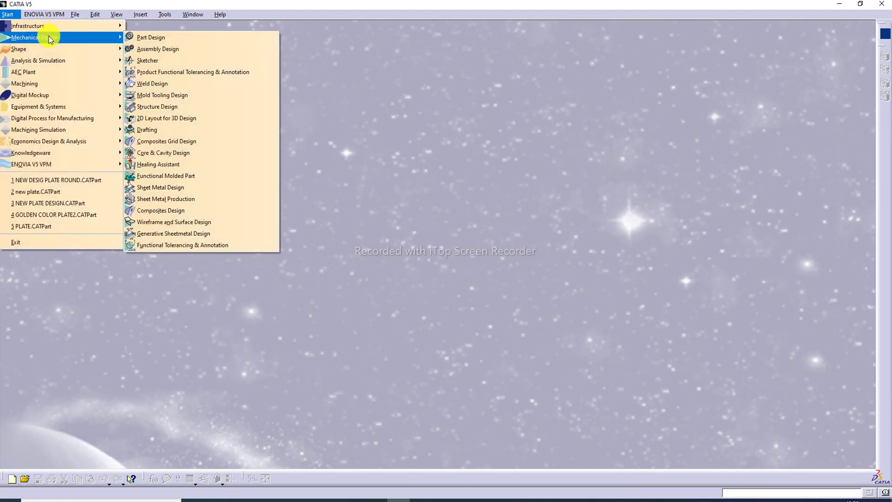
{"action": "left_click", "coordinate": [164, 233]}
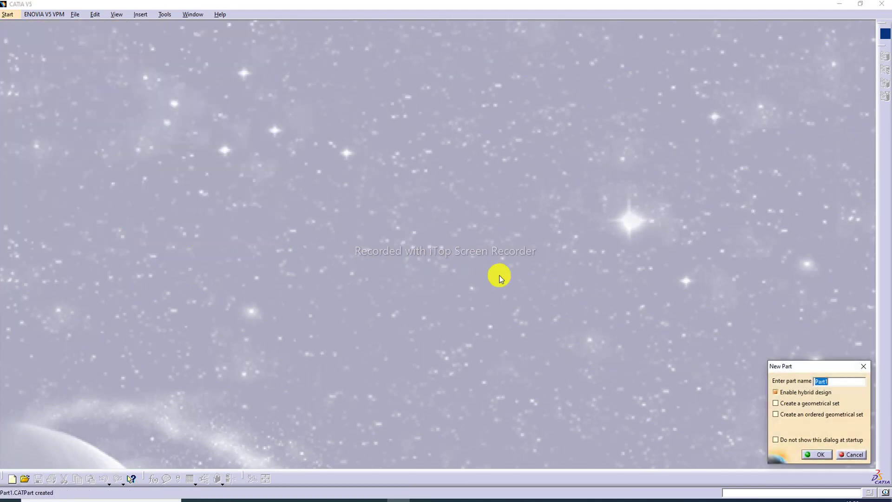
{"action": "left_click", "coordinate": [821, 455]}
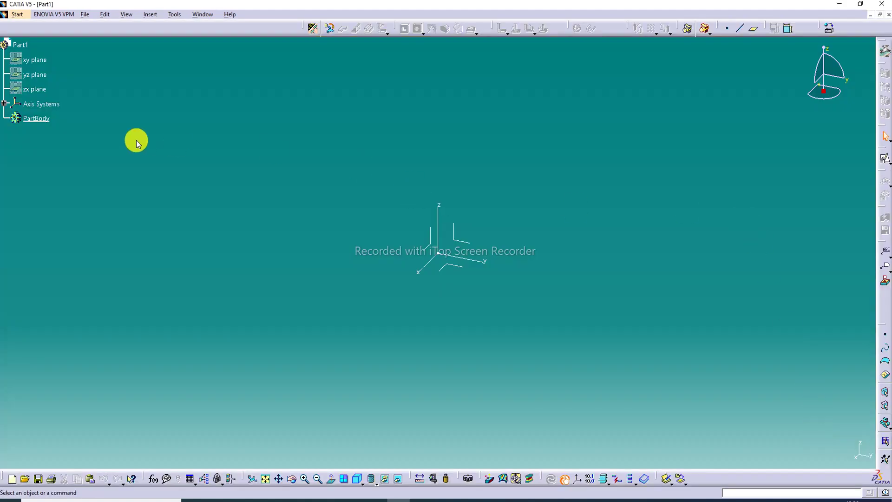
Step: Start a positioned sketch on the XY plane with its vertical direction flipped
{"action": "left_click", "coordinate": [458, 269]}
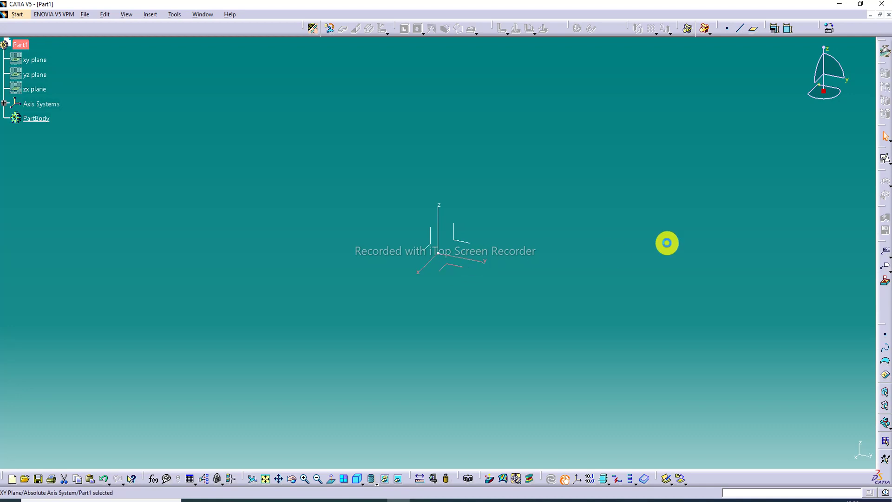
{"action": "left_click", "coordinate": [889, 166]}
{"action": "left_click", "coordinate": [884, 172]}
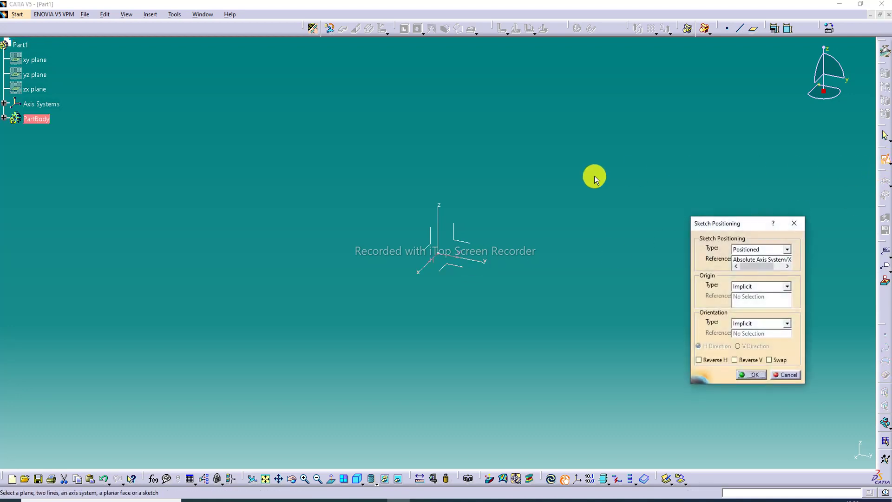
{"action": "left_click", "coordinate": [810, 282]}
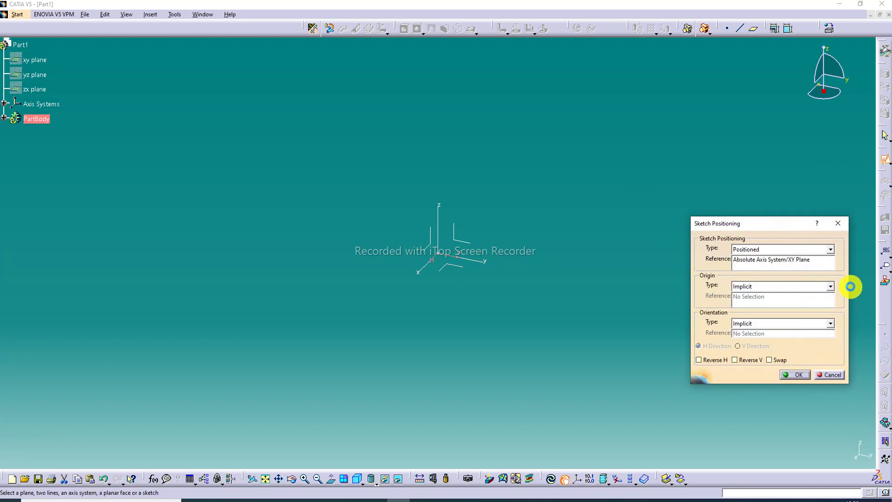
{"action": "left_click", "coordinate": [756, 361]}
{"action": "left_click", "coordinate": [797, 374]}
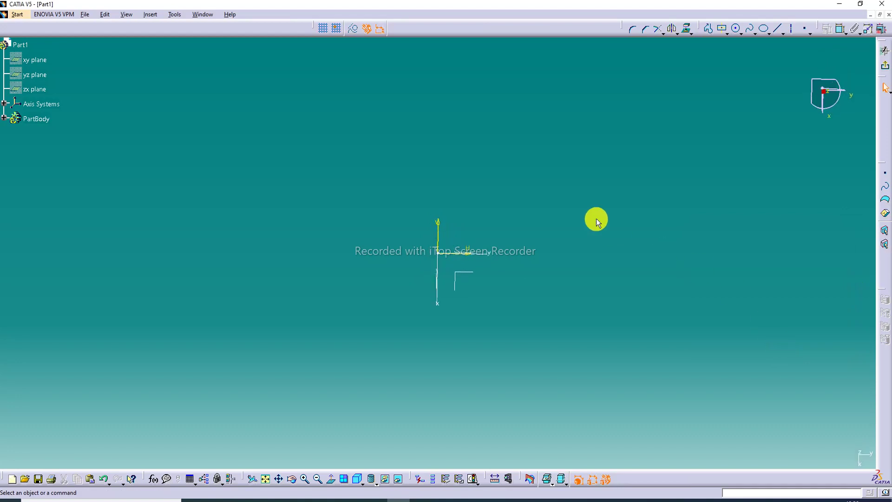
Step: Draw a circle at the origin, constrain it to 225 mm diameter, and exit the sketch
{"action": "left_click", "coordinate": [738, 29]}
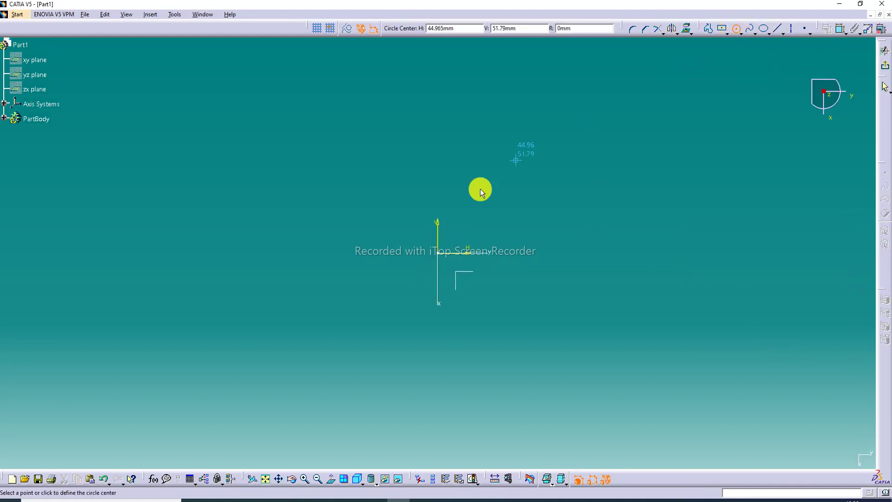
{"action": "left_click", "coordinate": [438, 252]}
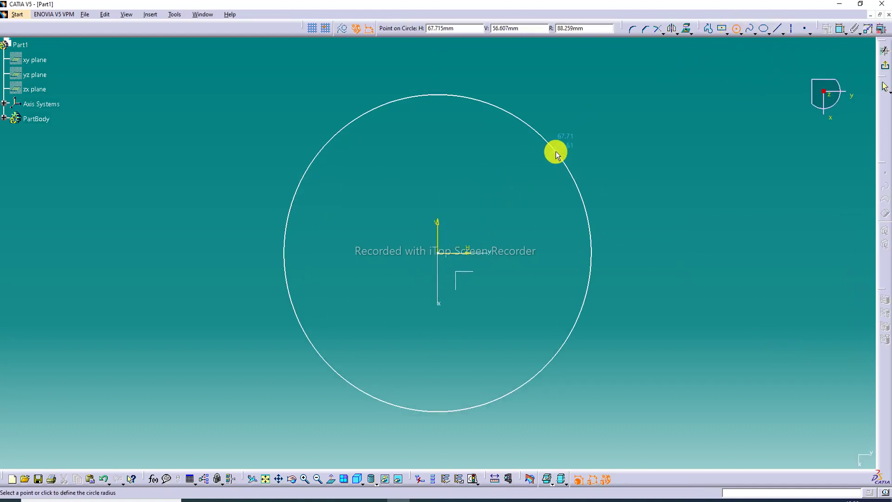
{"action": "left_click", "coordinate": [563, 139]}
{"action": "left_click", "coordinate": [837, 34]}
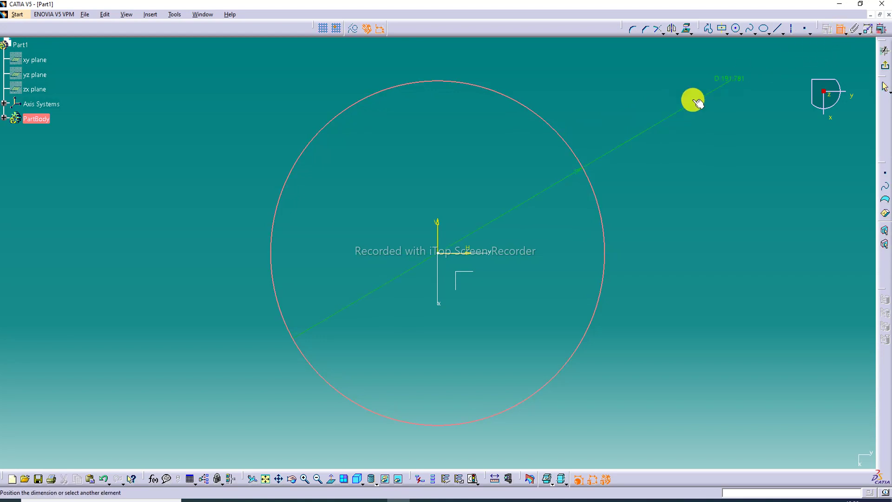
{"action": "left_click", "coordinate": [672, 115]}
{"action": "double_click", "coordinate": [673, 115]}
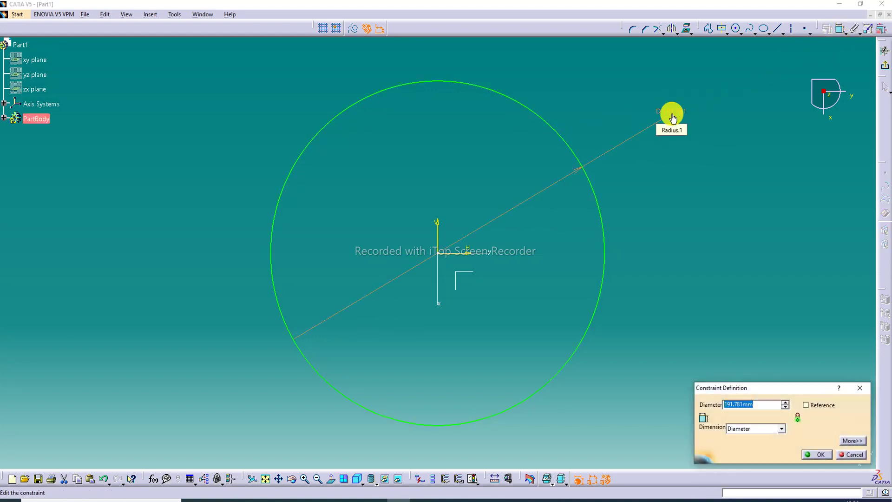
{"action": "type", "text": "225"}
{"action": "key", "text": "Return"}
{"action": "left_click", "coordinate": [754, 114]}
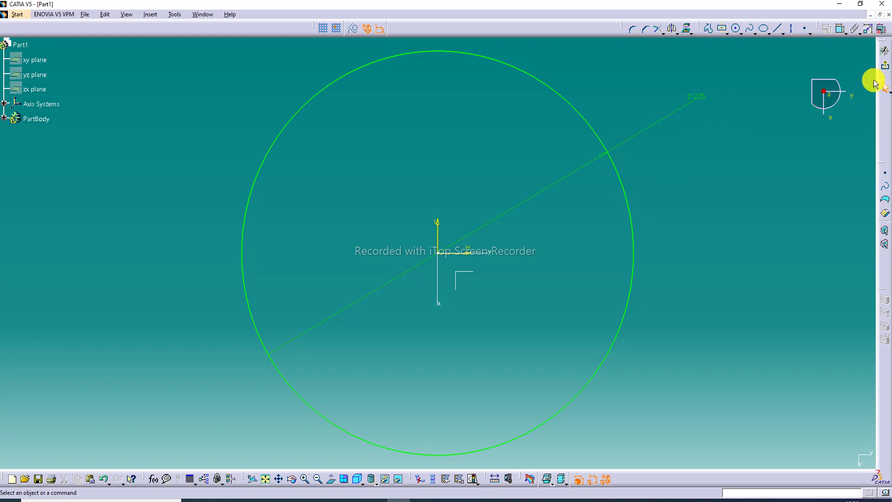
{"action": "left_click", "coordinate": [884, 51]}
Step: Define sheet-metal parameters with 1 mm thickness and 4 mm default bend radius
{"action": "left_click", "coordinate": [580, 121]}
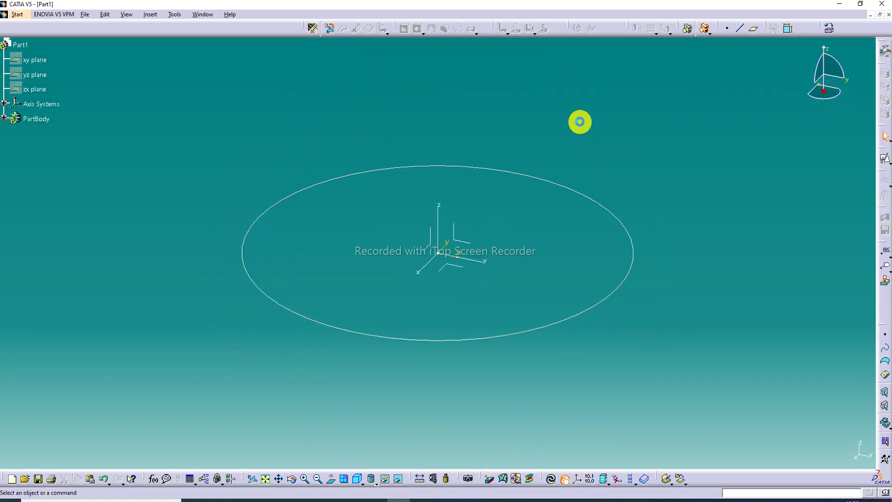
{"action": "left_click", "coordinate": [313, 30]}
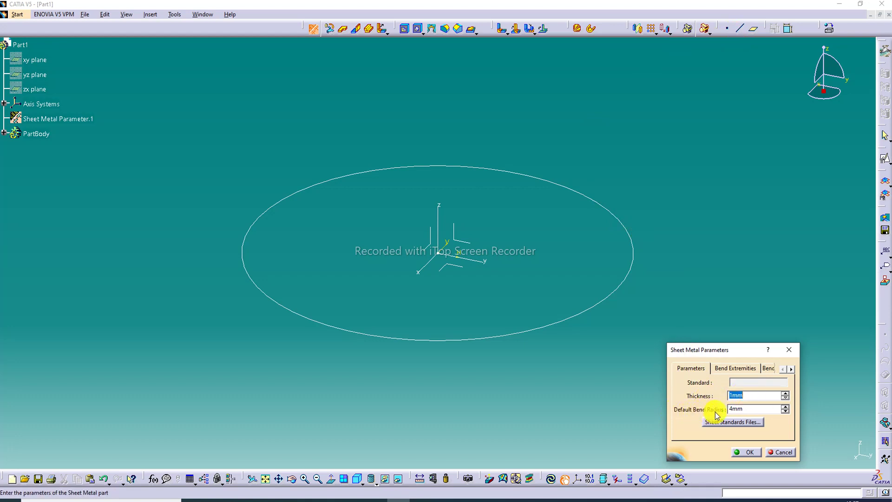
{"action": "left_click", "coordinate": [749, 451]}
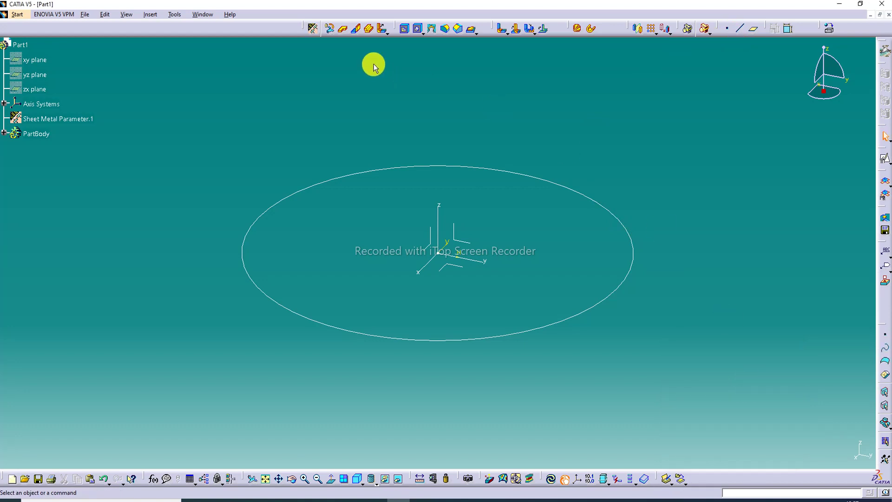
Step: Create Wall.1 as a flat circular wall from Sketch.1
{"action": "left_click", "coordinate": [343, 30]}
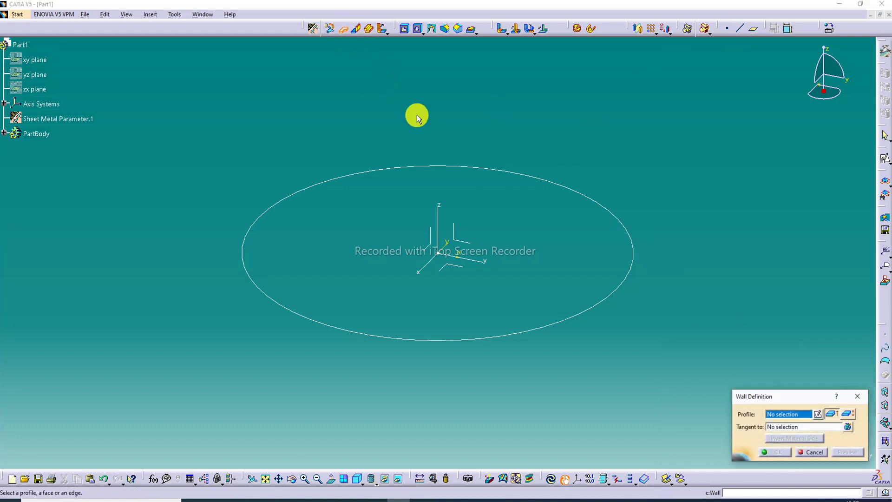
{"action": "left_click", "coordinate": [518, 176]}
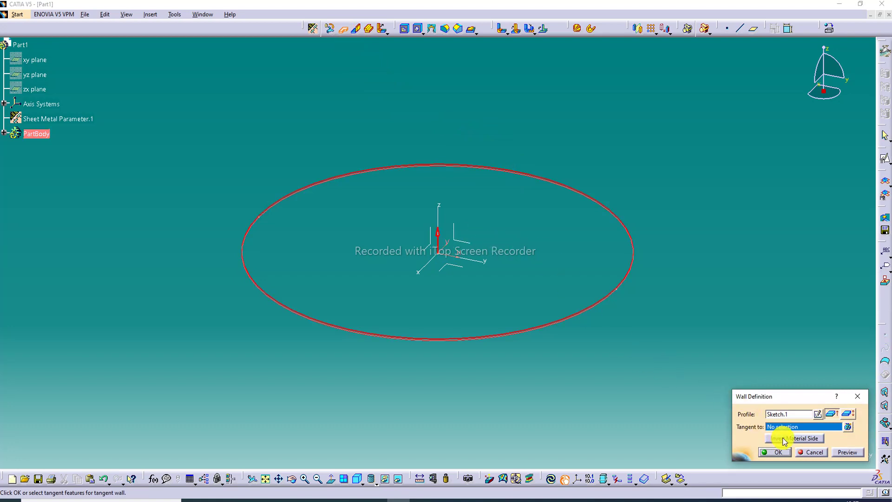
{"action": "left_click", "coordinate": [779, 448]}
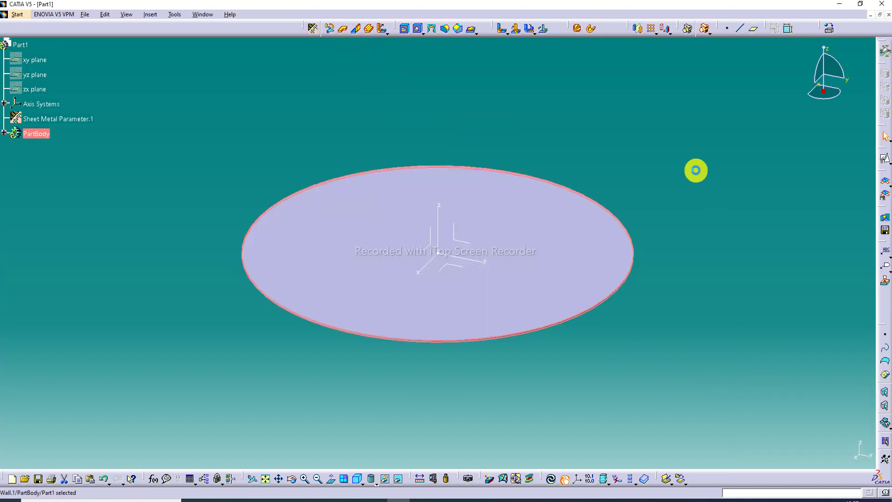
{"action": "left_click", "coordinate": [696, 170]}
Step: Set shading with edges and no smooth edges, then hide the absolute axis system
{"action": "left_click", "coordinate": [377, 484]}
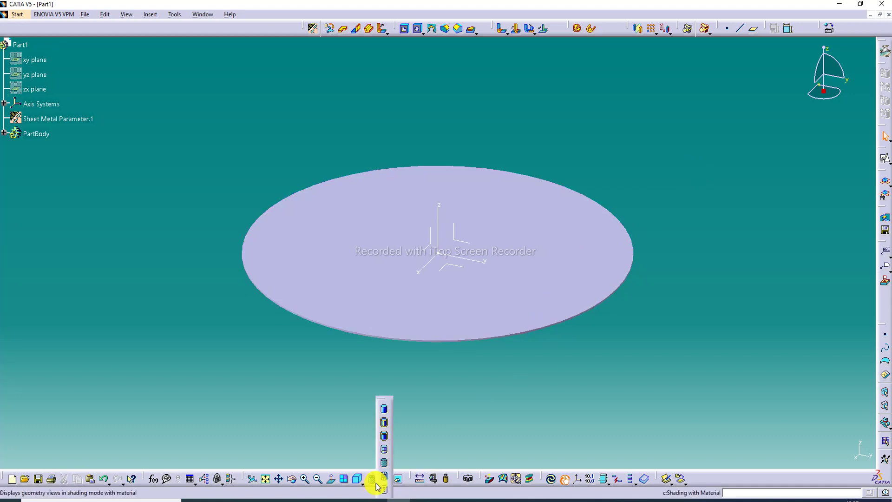
{"action": "left_click", "coordinate": [385, 437]}
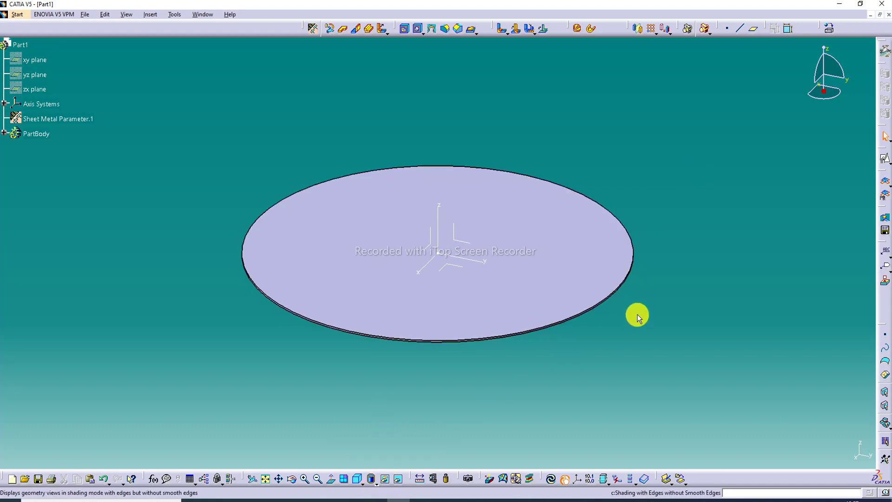
{"action": "right_click", "coordinate": [437, 219]}
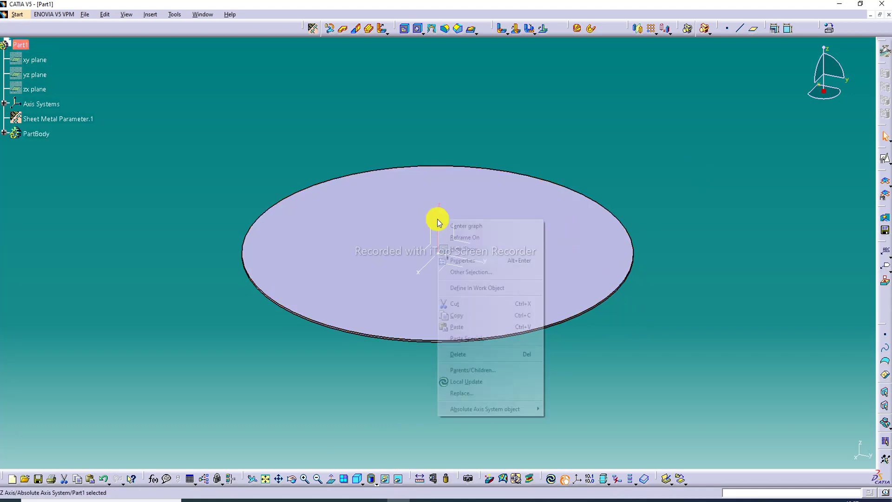
{"action": "left_click", "coordinate": [462, 259]}
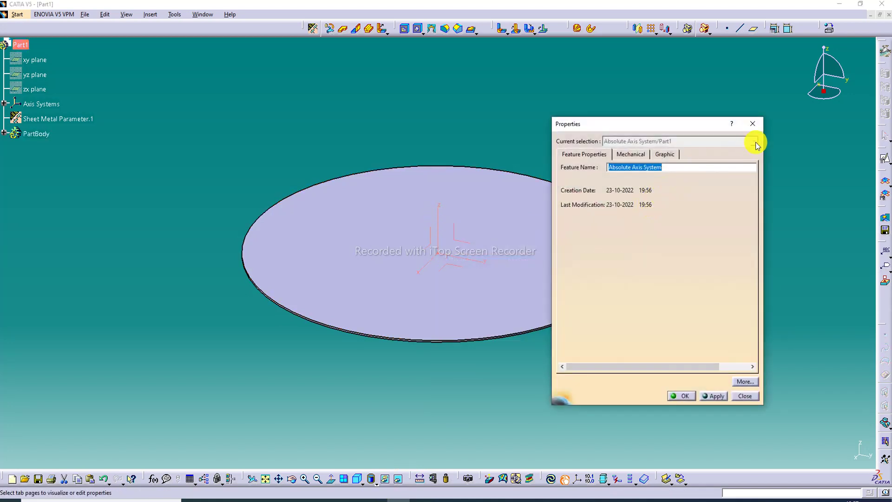
{"action": "left_click", "coordinate": [753, 123]}
{"action": "right_click", "coordinate": [458, 234]}
{"action": "left_click", "coordinate": [488, 259]}
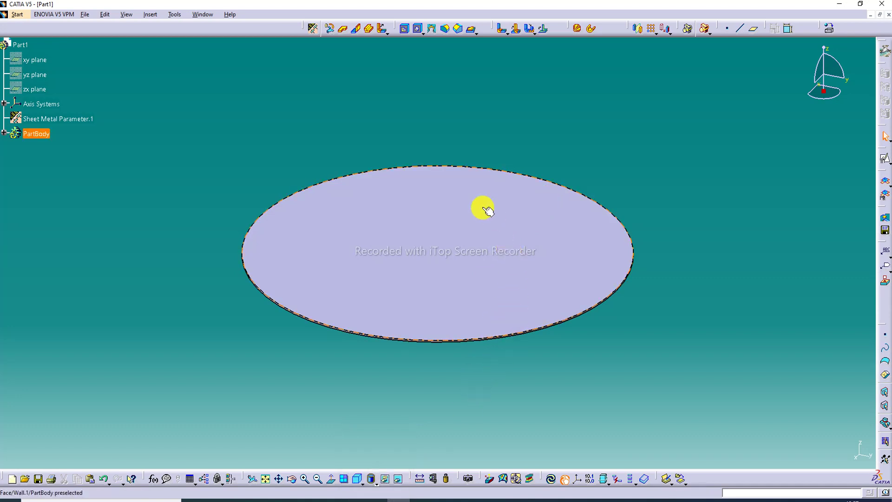
Step: Start a positioned sketch on the circular wall face
{"action": "left_click", "coordinate": [491, 239]}
{"action": "left_click", "coordinate": [888, 163]}
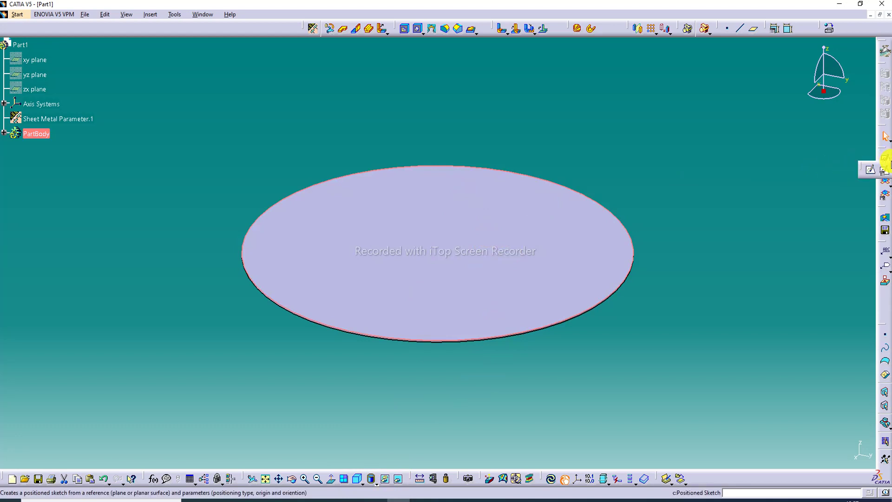
{"action": "left_click", "coordinate": [886, 170]}
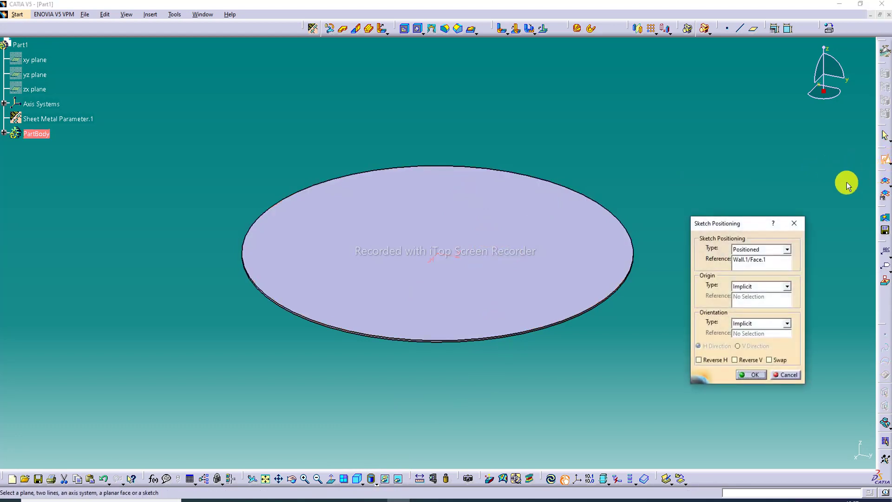
{"action": "left_click_drag", "start_coordinate": [806, 268], "coordinate": [842, 269]}
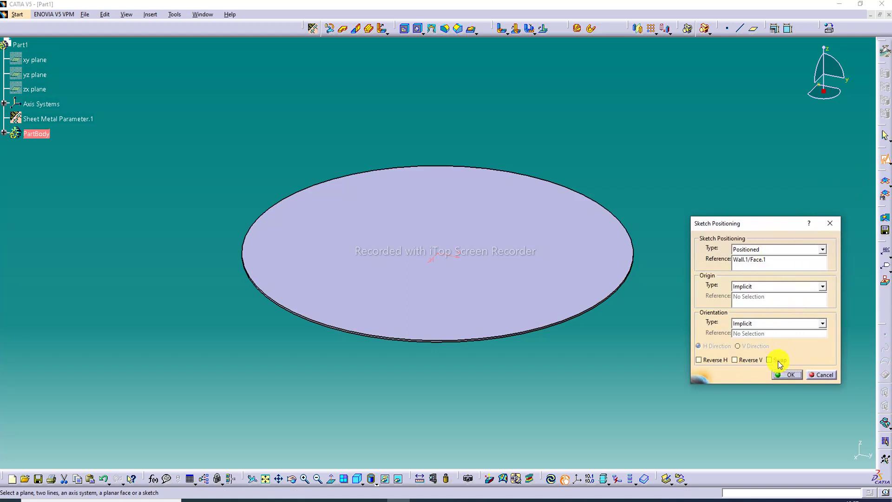
{"action": "left_click", "coordinate": [786, 374]}
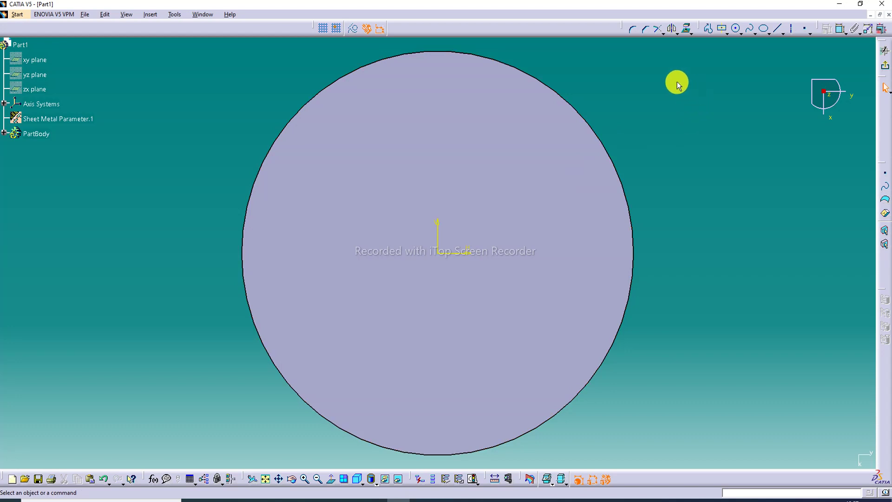
Step: Draw a vertical axis and a horizontal line spanning the circle's full diameter
{"action": "left_click", "coordinate": [790, 29]}
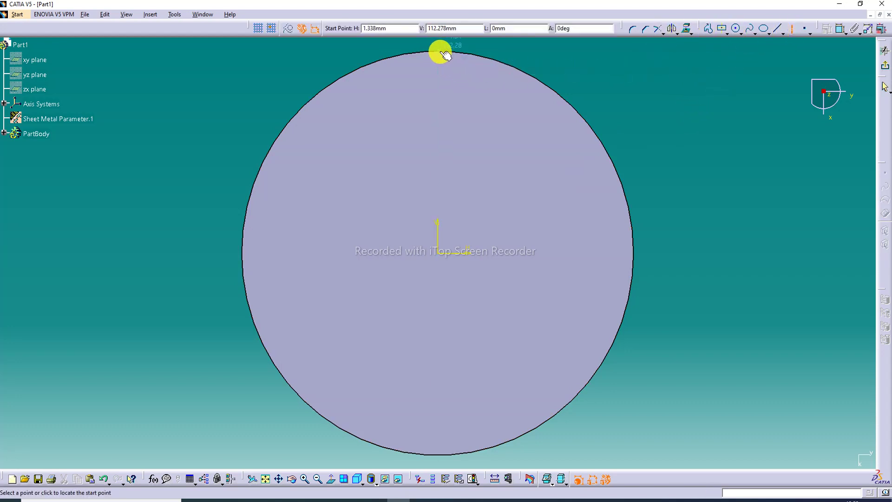
{"action": "left_click", "coordinate": [442, 52]}
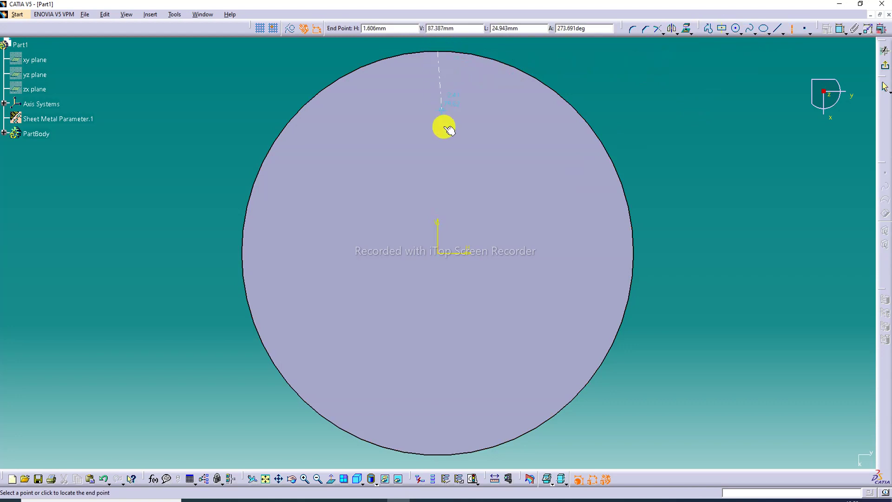
{"action": "left_click", "coordinate": [440, 457]}
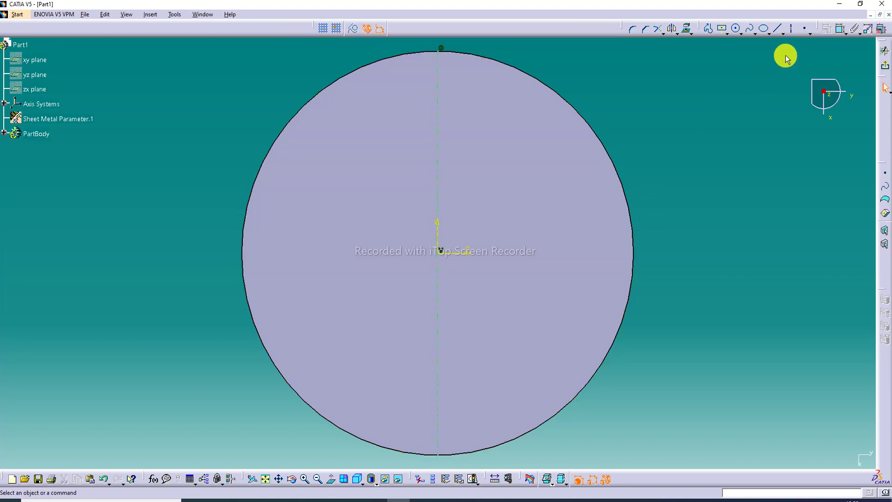
{"action": "left_click", "coordinate": [784, 28]}
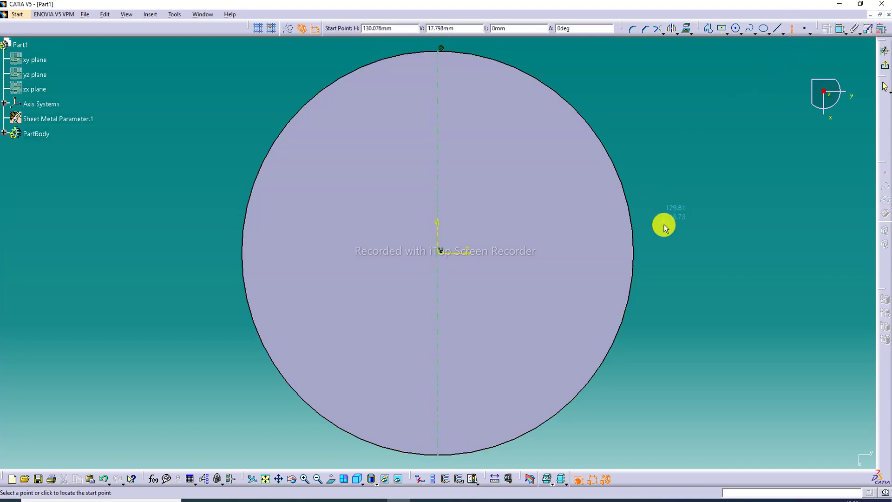
{"action": "left_click", "coordinate": [637, 254]}
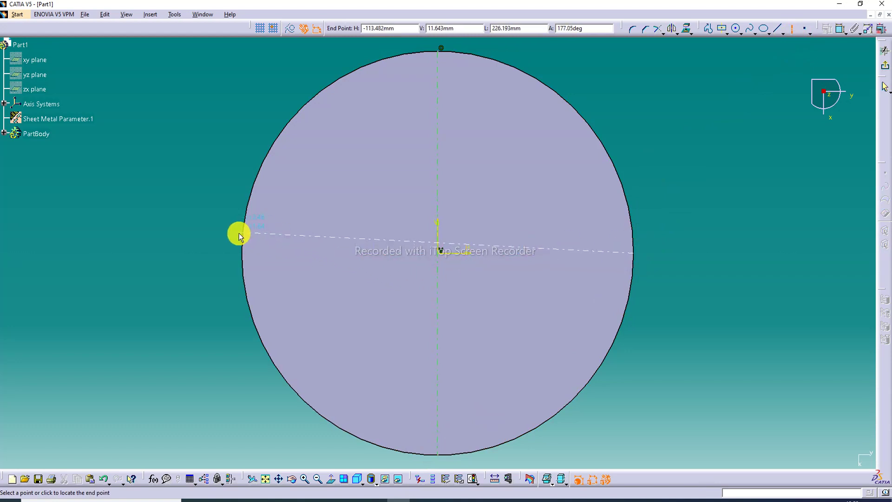
{"action": "left_click", "coordinate": [248, 255]}
{"action": "left_click", "coordinate": [703, 105]}
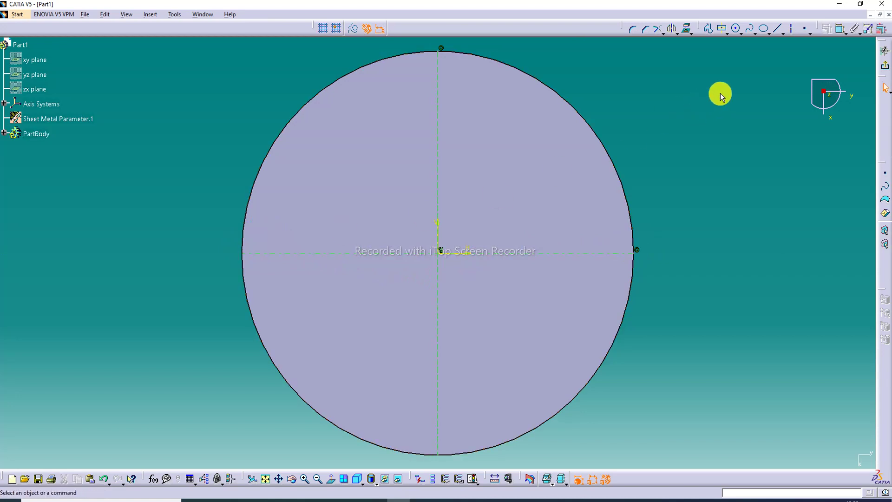
Step: Draw a small upper-left circle with its centre 45 mm from the vertical axis
{"action": "left_click", "coordinate": [736, 29]}
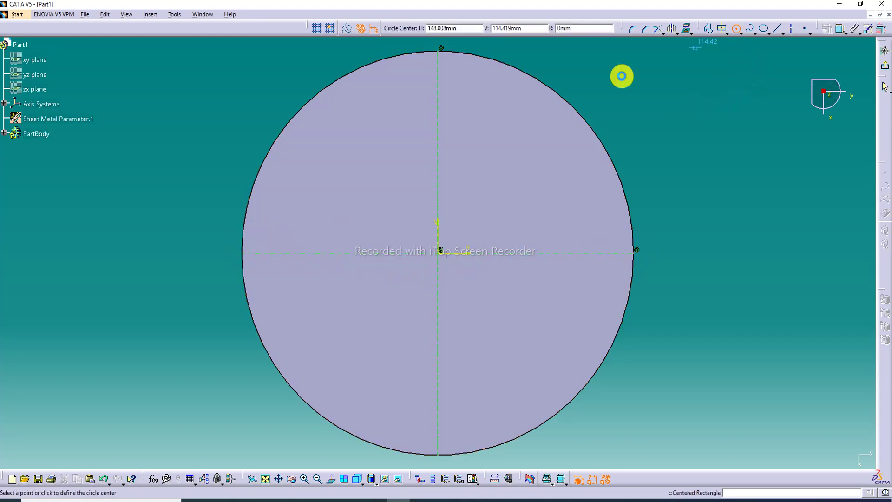
{"action": "left_click", "coordinate": [358, 168]}
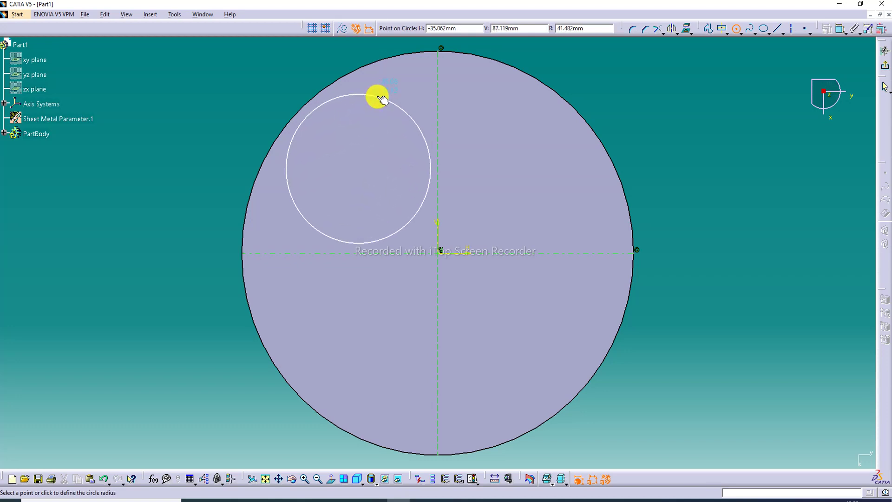
{"action": "left_click", "coordinate": [377, 96]}
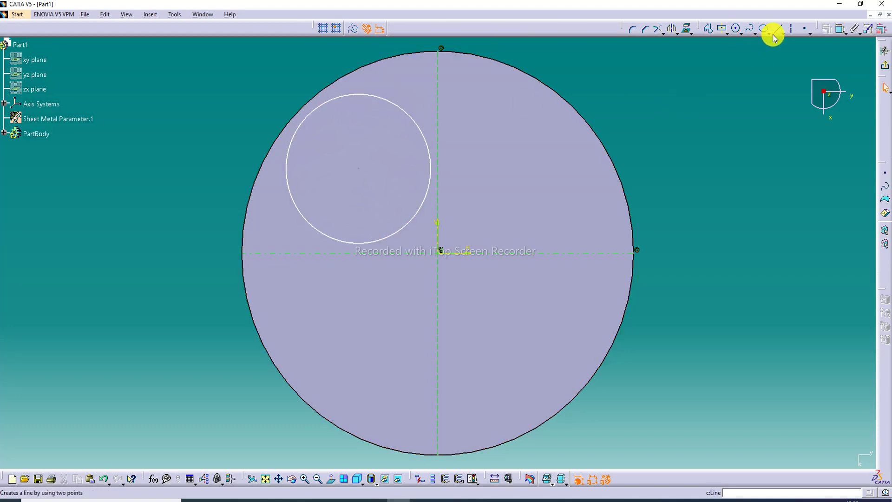
{"action": "left_click", "coordinate": [836, 29]}
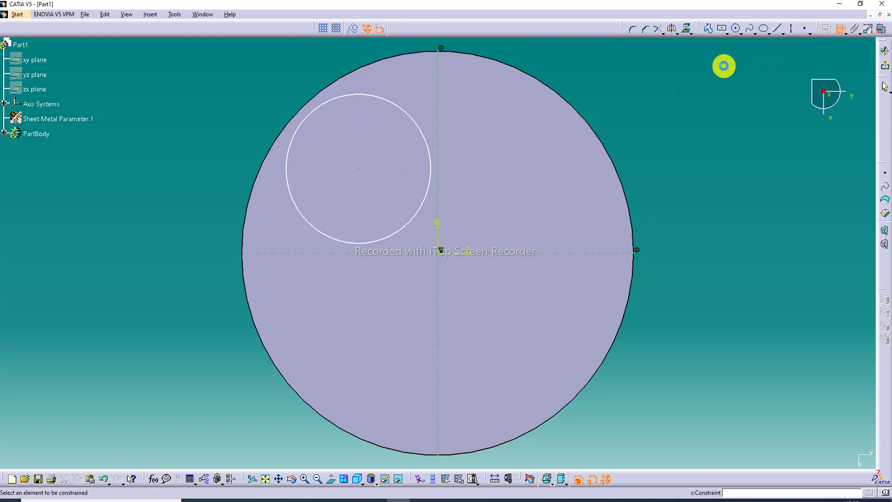
{"action": "left_click", "coordinate": [365, 172]}
{"action": "left_click", "coordinate": [438, 172]}
{"action": "left_click", "coordinate": [407, 86]}
{"action": "double_click", "coordinate": [406, 87]}
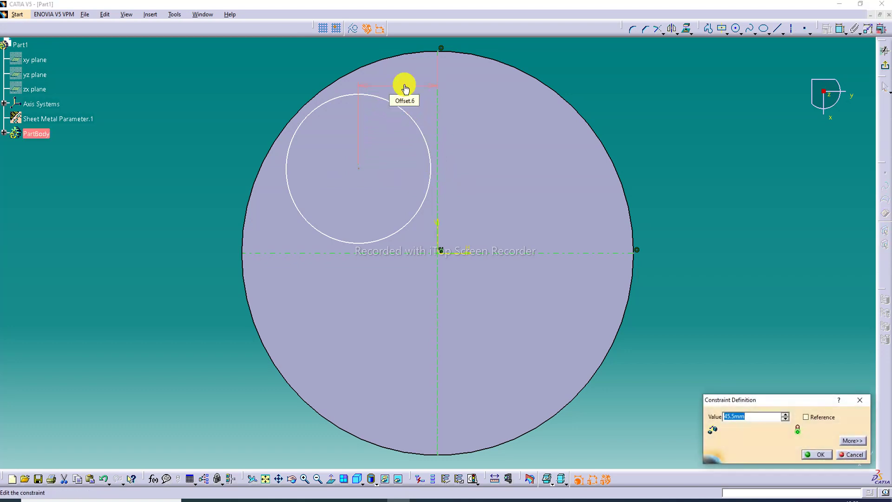
{"action": "type", "text": "4"}
{"action": "key", "text": "Return"}
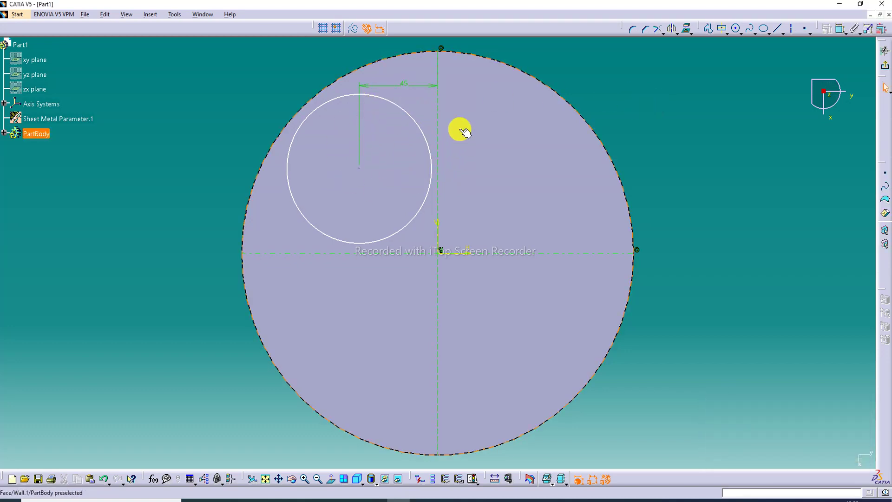
Step: Constrain the small circle to 80 mm diameter and reposition the diameter label
{"action": "left_click", "coordinate": [836, 29]}
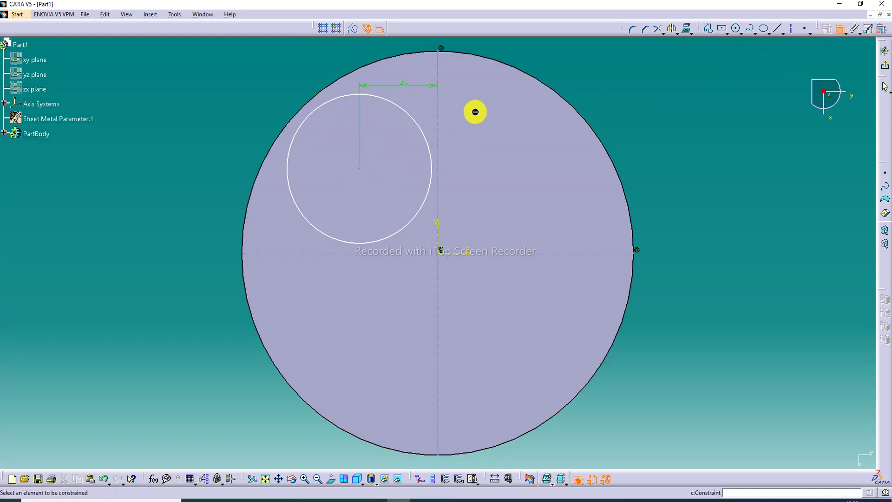
{"action": "left_click", "coordinate": [417, 120]}
{"action": "left_click", "coordinate": [467, 99]}
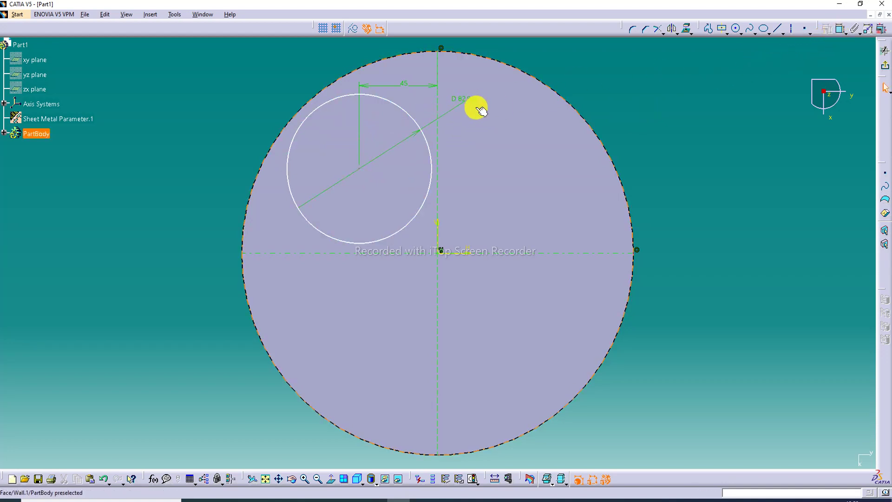
{"action": "left_click", "coordinate": [468, 98]}
{"action": "double_click", "coordinate": [468, 98]}
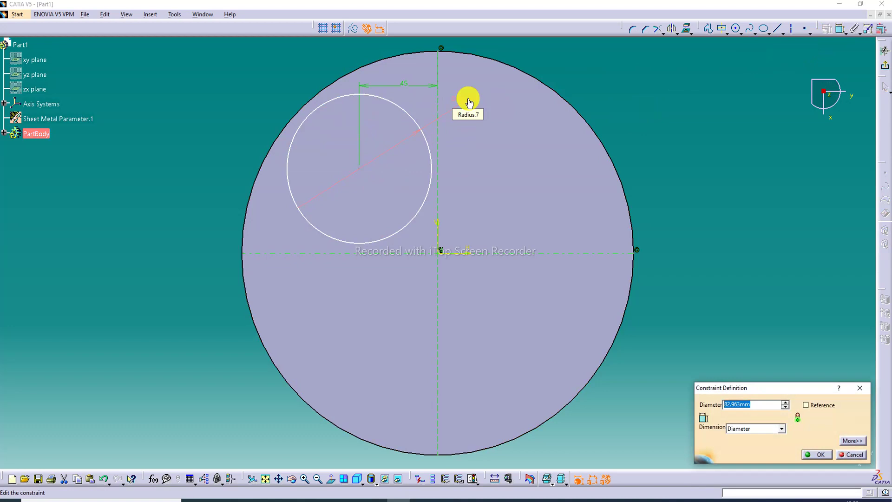
{"action": "type", "text": "80"}
{"action": "key", "text": "Return"}
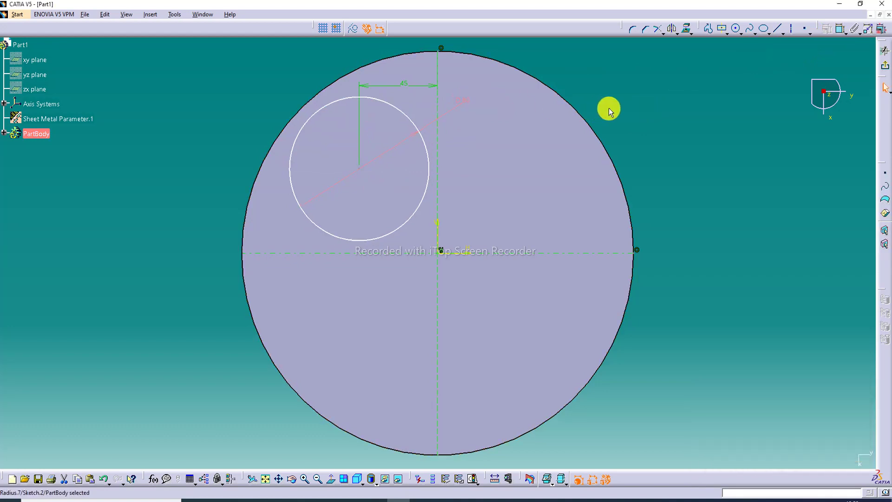
{"action": "left_click", "coordinate": [472, 103]}
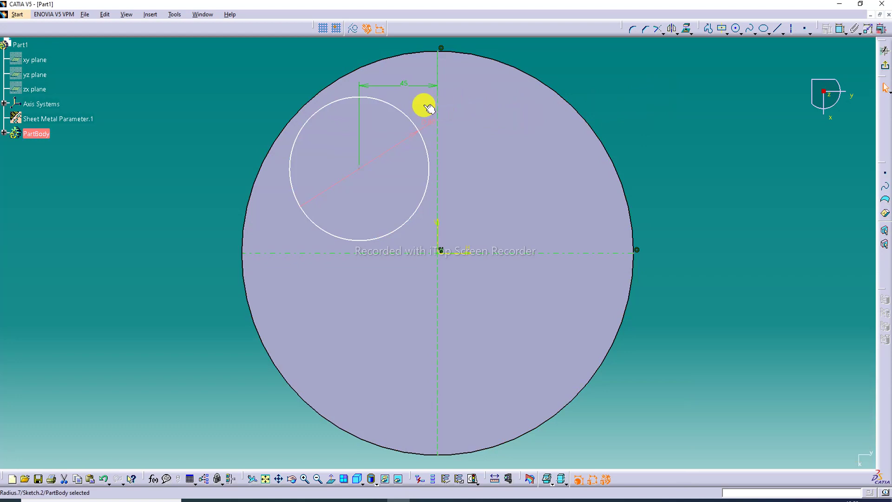
{"action": "left_click_drag", "start_coordinate": [430, 119], "coordinate": [460, 115]}
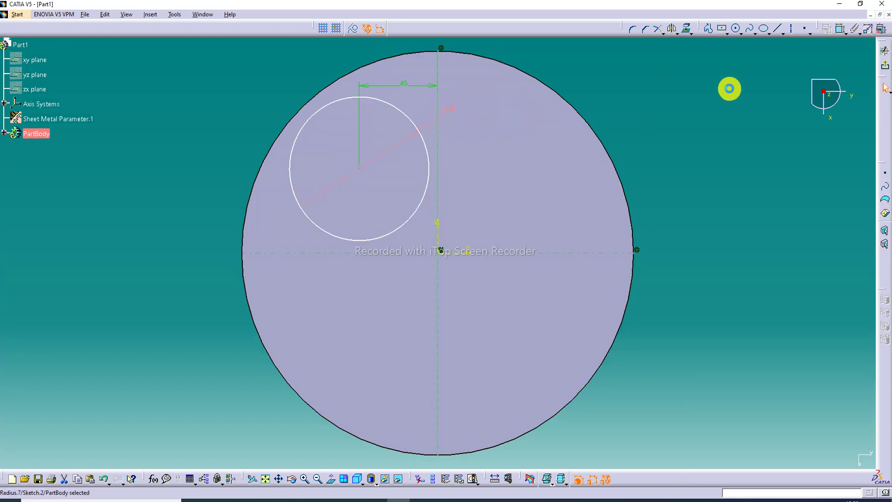
{"action": "left_click", "coordinate": [729, 89]}
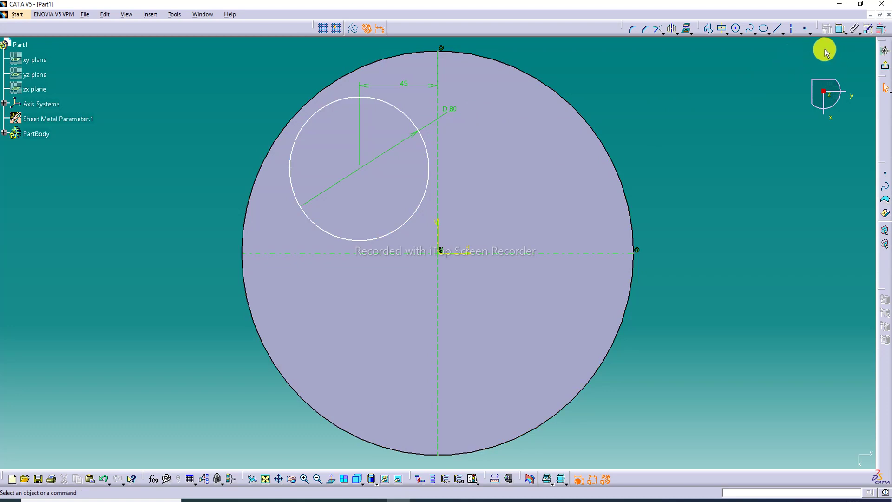
Step: Dimension the small circle's centre 45 mm above the horizontal line
{"action": "left_click", "coordinate": [840, 29]}
{"action": "left_click", "coordinate": [360, 169]}
{"action": "left_click", "coordinate": [374, 252]}
{"action": "left_click", "coordinate": [462, 204]}
{"action": "double_click", "coordinate": [460, 204]}
{"action": "type", "text": "45"}
{"action": "key", "text": "Return"}
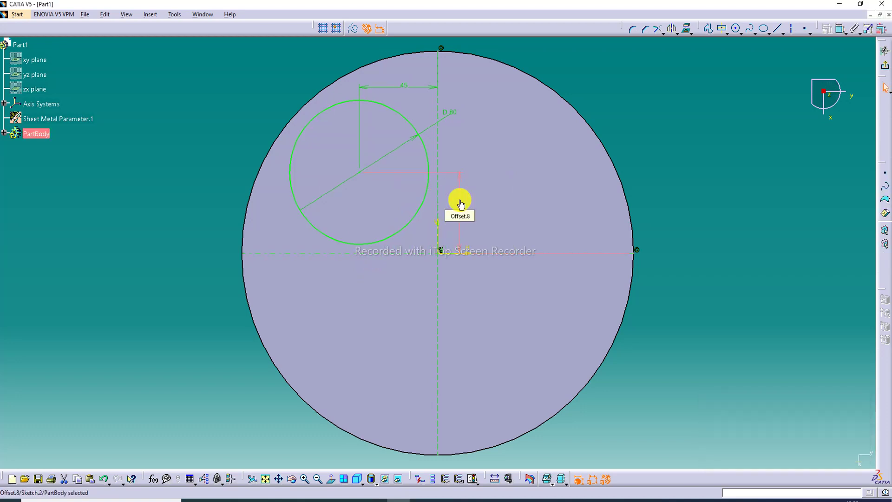
{"action": "left_click", "coordinate": [754, 134]}
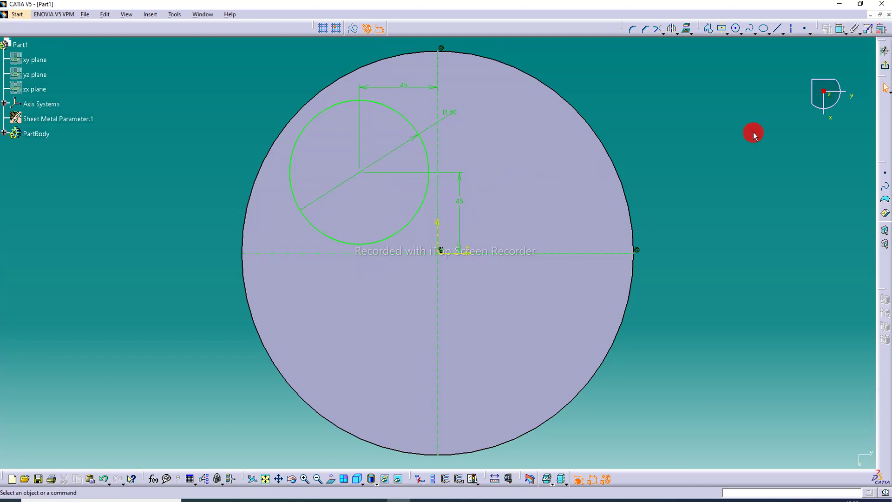
Step: Revise the vertical offset to 46 mm, then to 48 mm
{"action": "double_click", "coordinate": [457, 203]}
{"action": "type", "text": "46"}
{"action": "key", "text": "Return"}
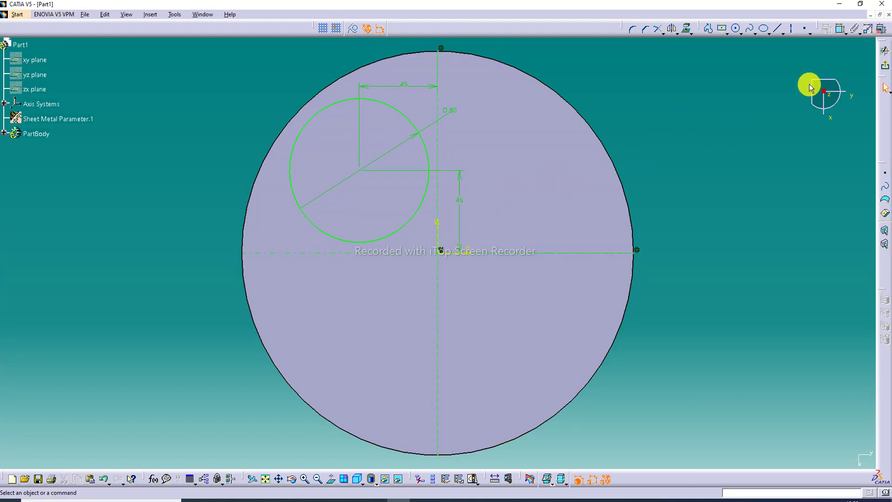
{"action": "double_click", "coordinate": [457, 204]}
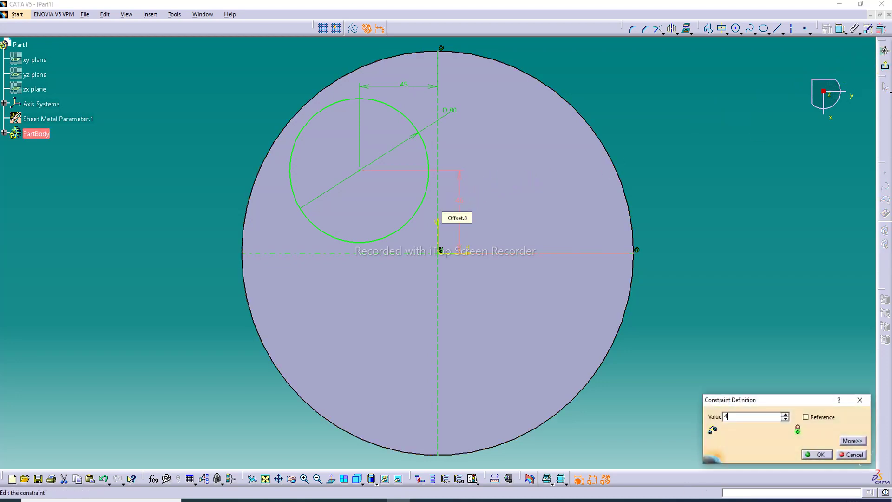
{"action": "type", "text": "48"}
{"action": "left_click", "coordinate": [458, 204]}
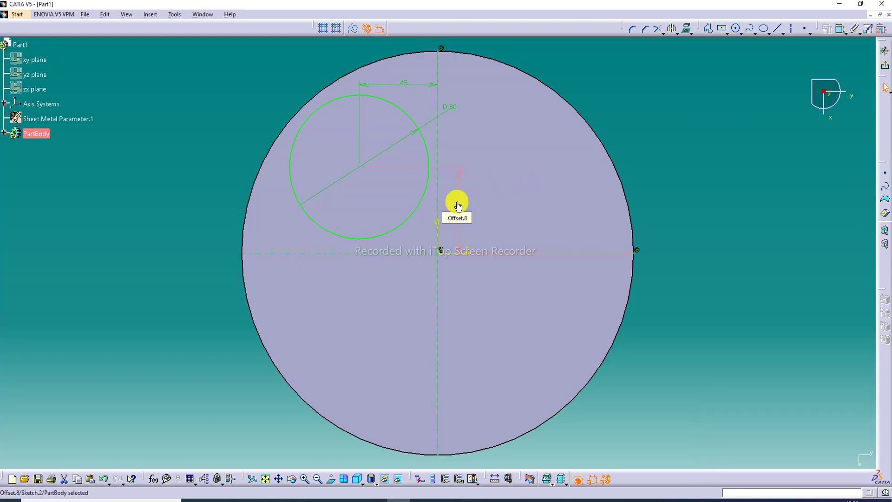
{"action": "left_click", "coordinate": [731, 100]}
{"action": "left_click", "coordinate": [824, 92]}
{"action": "left_click", "coordinate": [886, 67]}
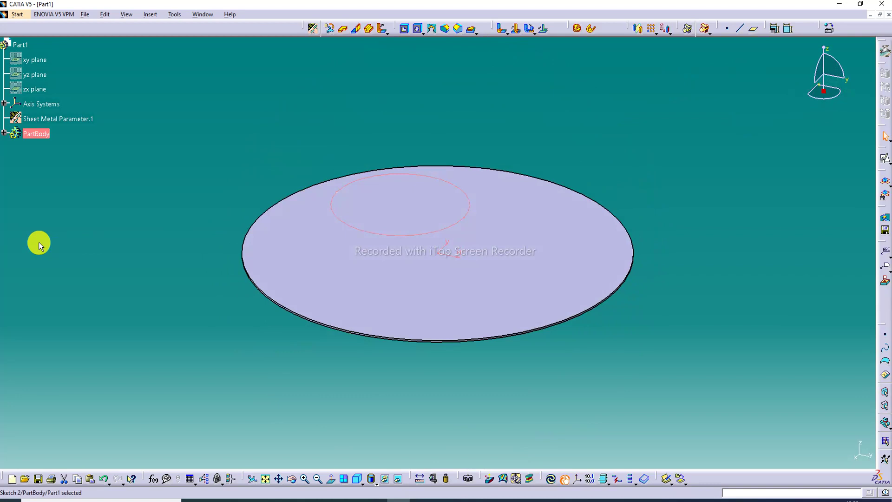
{"action": "left_click", "coordinate": [10, 181]}
{"action": "left_click", "coordinate": [4, 134]}
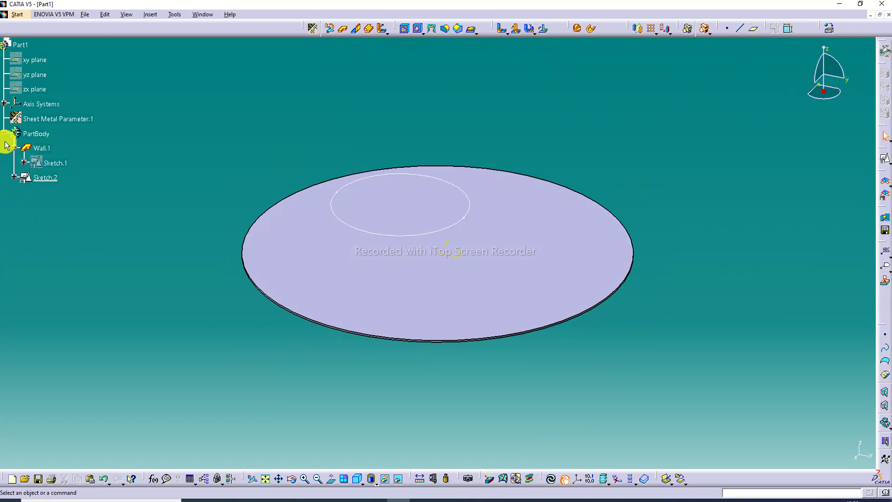
{"action": "right_click", "coordinate": [37, 176]}
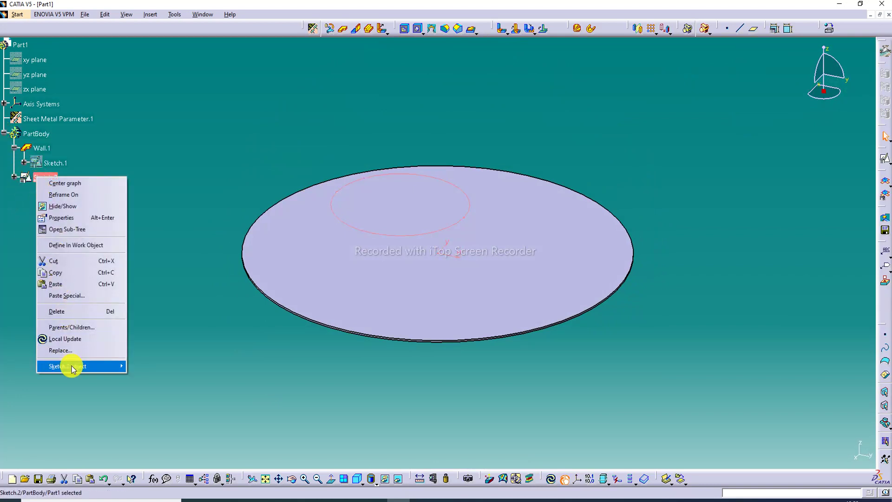
{"action": "mouse_move", "coordinate": [70, 366]}
{"action": "left_click", "coordinate": [142, 365]}
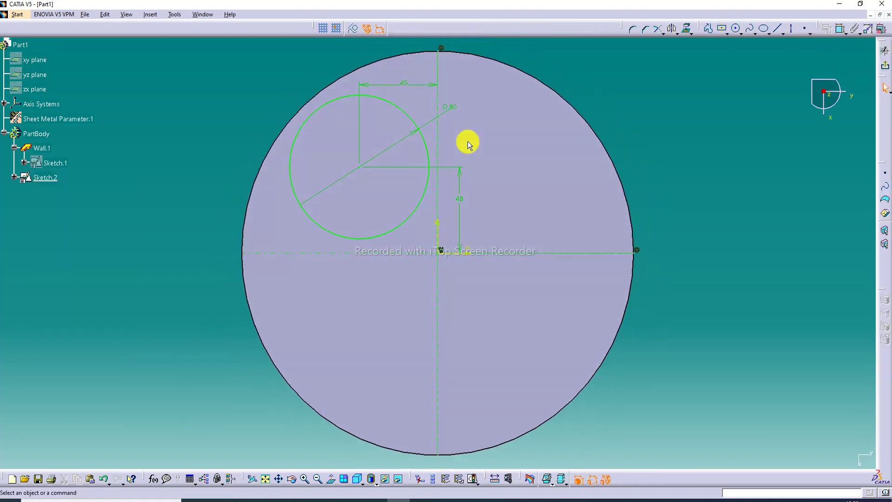
Step: Mirror the circle across the vertical axis to make a second circle
{"action": "left_click", "coordinate": [673, 31]}
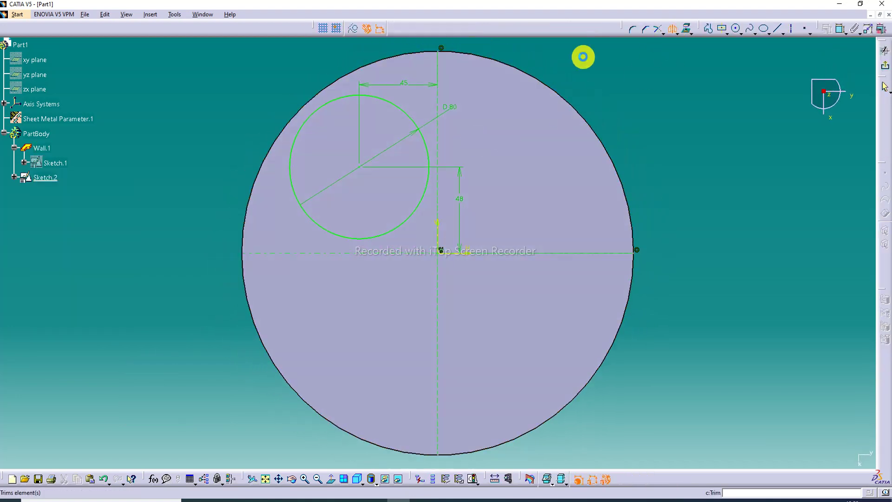
{"action": "left_click_drag", "start_coordinate": [263, 60], "coordinate": [429, 249]}
{"action": "left_click", "coordinate": [437, 129]}
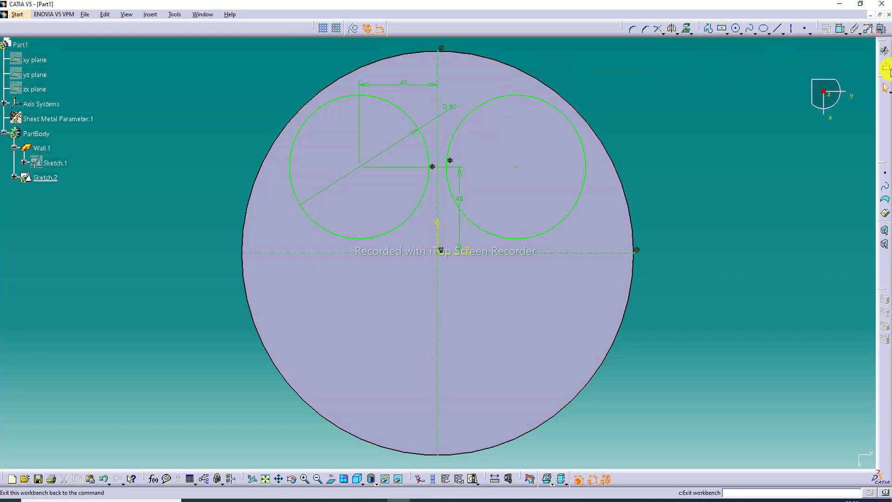
Step: Mirror both upper circles across the horizontal axis, then leave the sketch
{"action": "left_click", "coordinate": [672, 30]}
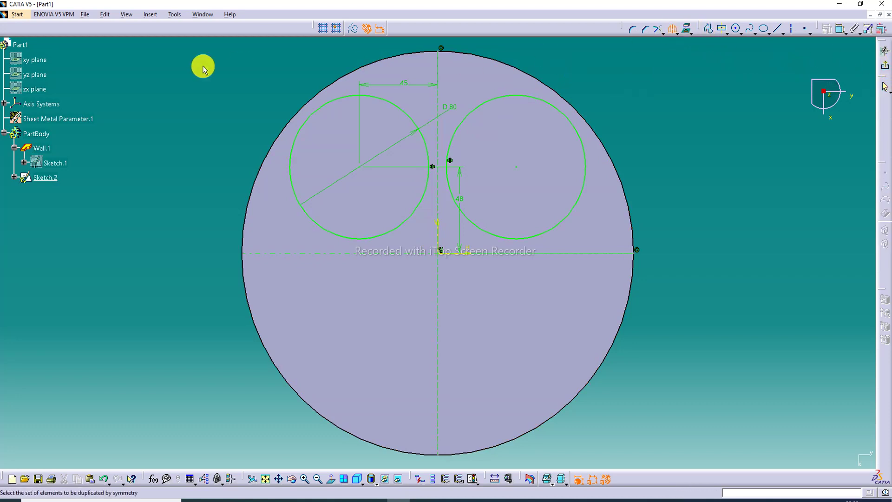
{"action": "left_click_drag", "start_coordinate": [224, 54], "coordinate": [613, 245]}
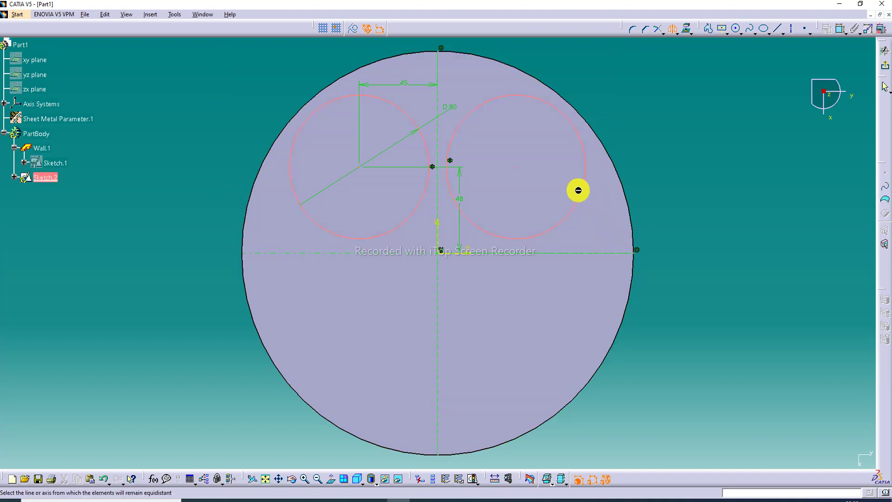
{"action": "left_click", "coordinate": [511, 253]}
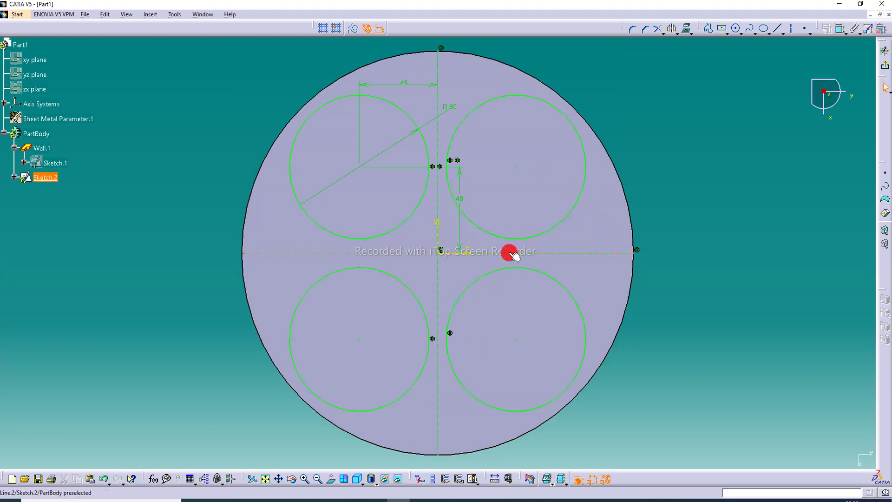
{"action": "left_click", "coordinate": [884, 50]}
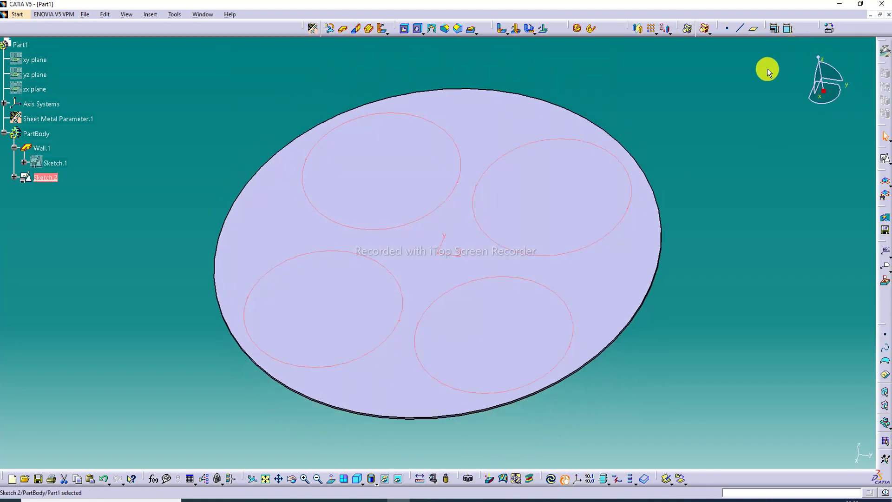
Step: Start a Surface Stamp on Sketch.2's four circles with a 35 mm height
{"action": "left_click", "coordinate": [477, 33]}
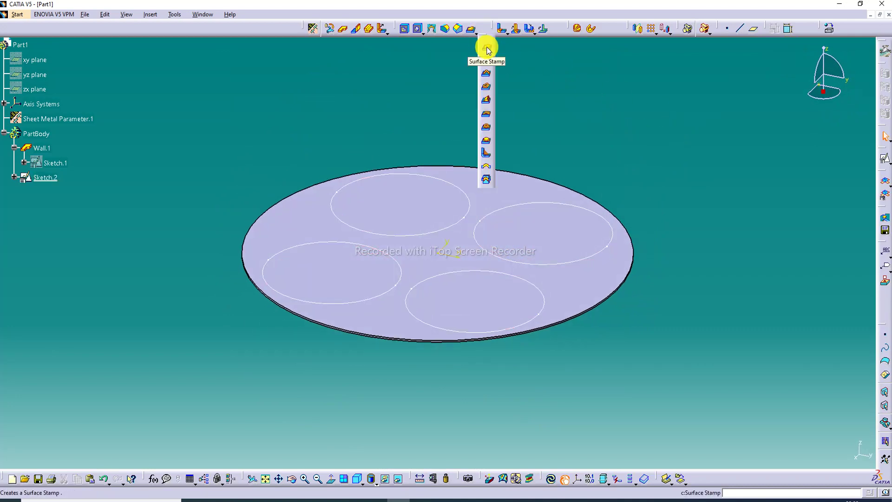
{"action": "left_click", "coordinate": [486, 48]}
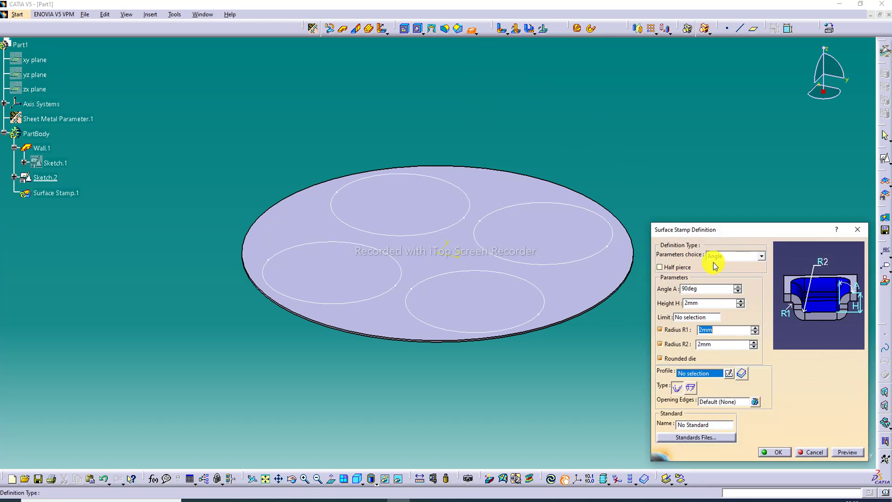
{"action": "left_click", "coordinate": [600, 255]}
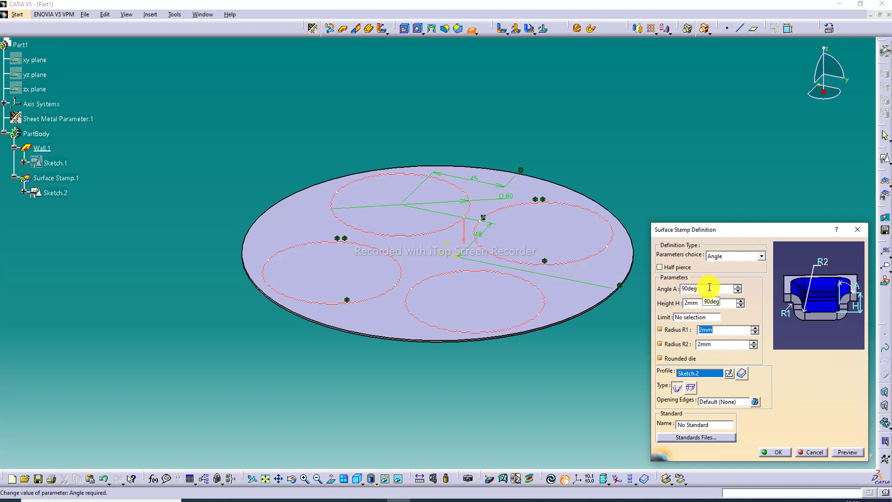
{"action": "left_click", "coordinate": [689, 302]}
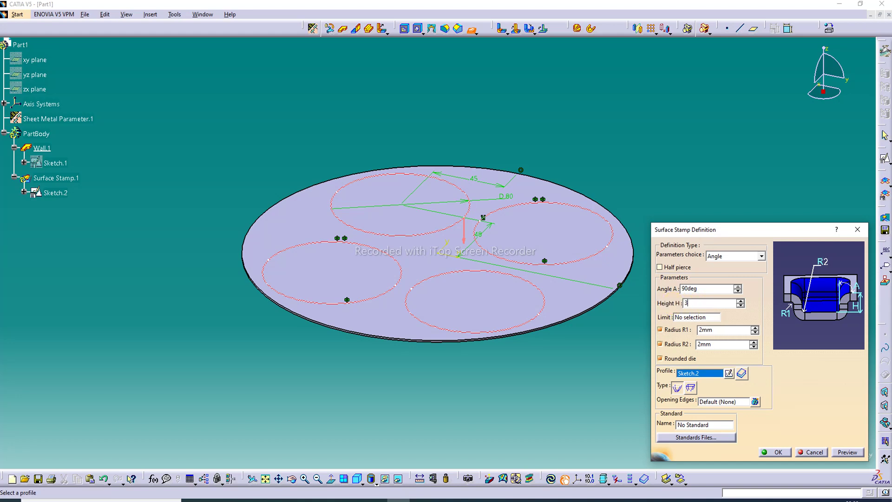
{"action": "type", "text": "35"}
{"action": "key", "text": "Return"}
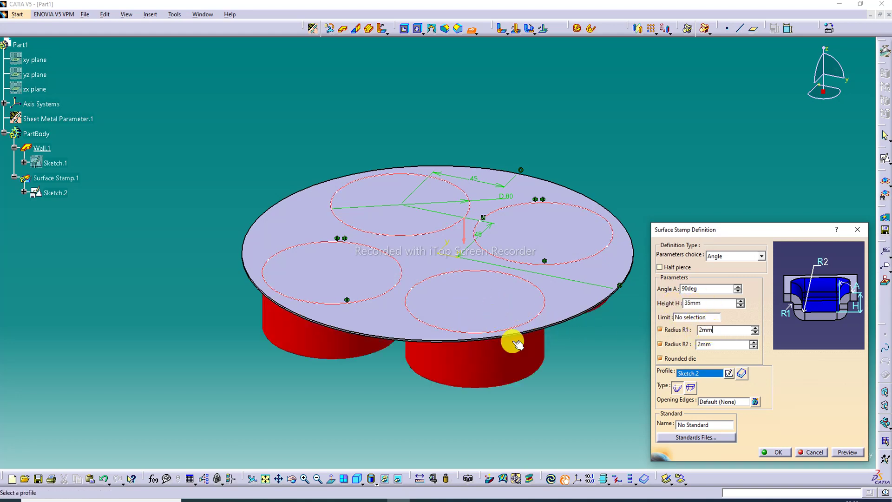
Step: Set stamp radii R1 to 3 mm and R2 to 6 mm, preview, and create the cups
{"action": "left_click", "coordinate": [686, 332]}
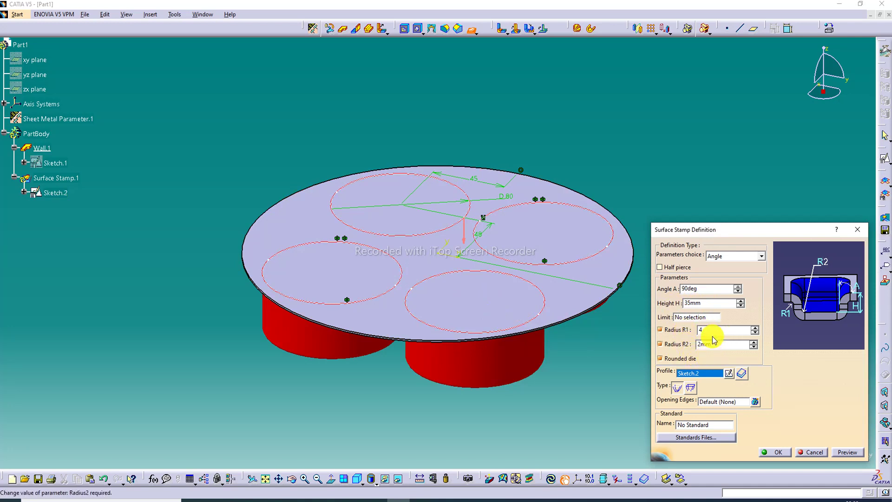
{"action": "left_click", "coordinate": [688, 330]}
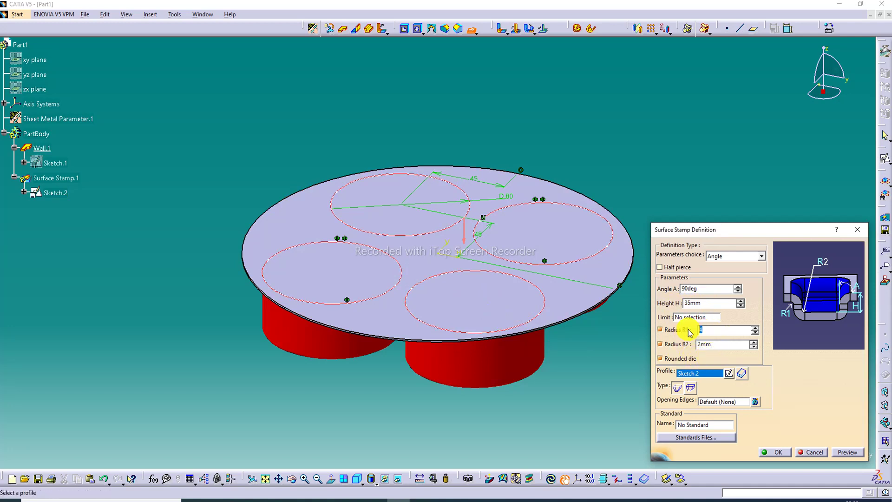
{"action": "left_click", "coordinate": [716, 344]}
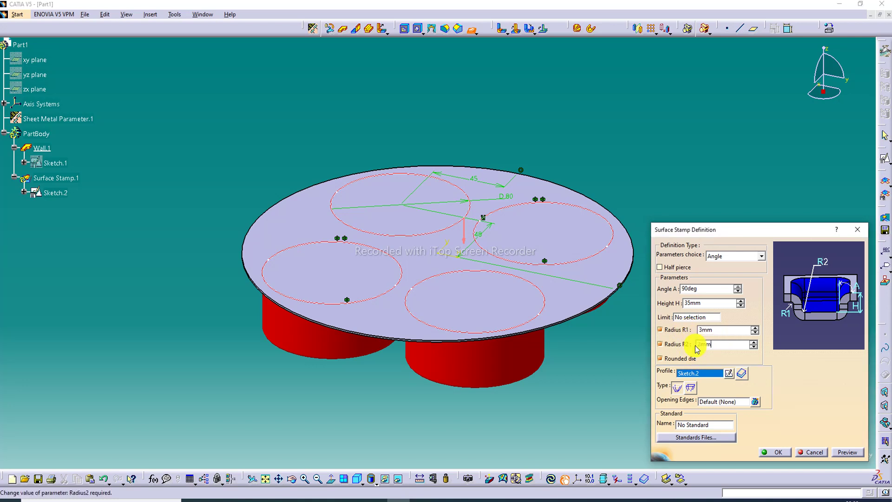
{"action": "double_click", "coordinate": [723, 346]}
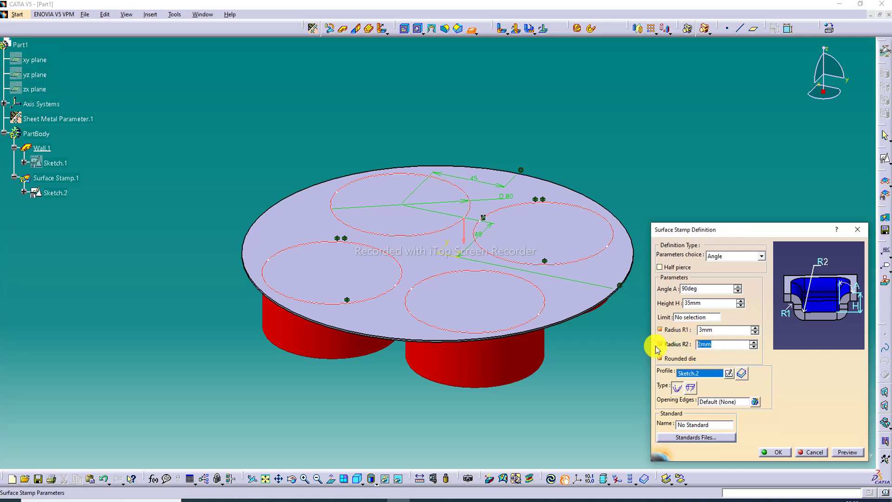
{"action": "left_click", "coordinate": [848, 451]}
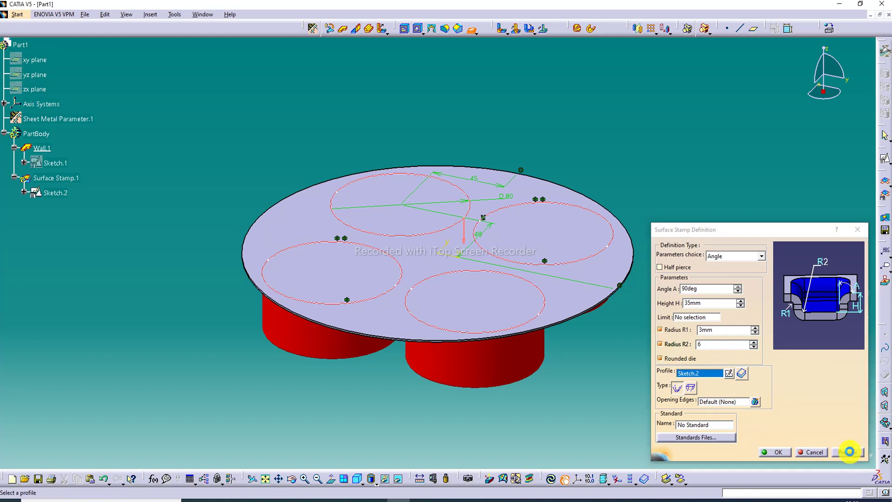
{"action": "left_click", "coordinate": [775, 451]}
{"action": "middle_click_drag", "start_coordinate": [402, 232], "coordinate": [554, 185]}
Step: Edit Surface Stamp.1 to a 40 mm height and an 8 mm R2 radius
{"action": "left_click", "coordinate": [571, 166]}
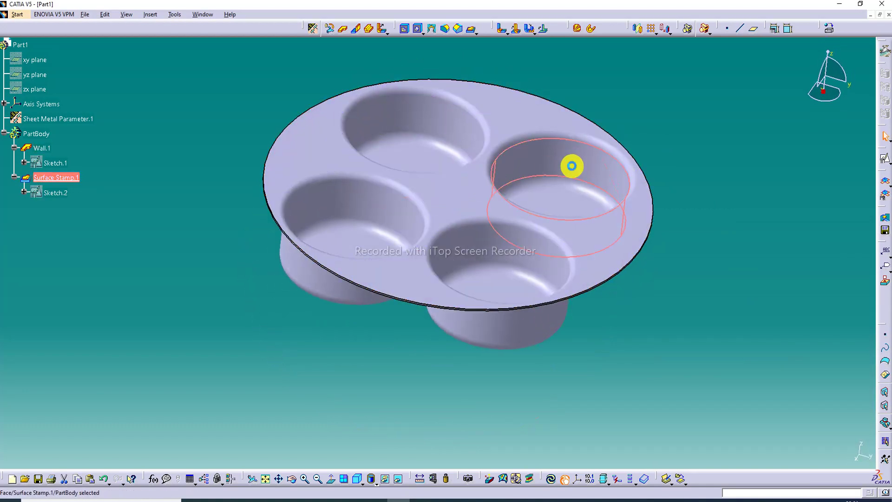
{"action": "double_click", "coordinate": [571, 166]}
{"action": "key", "text": "Tab"}
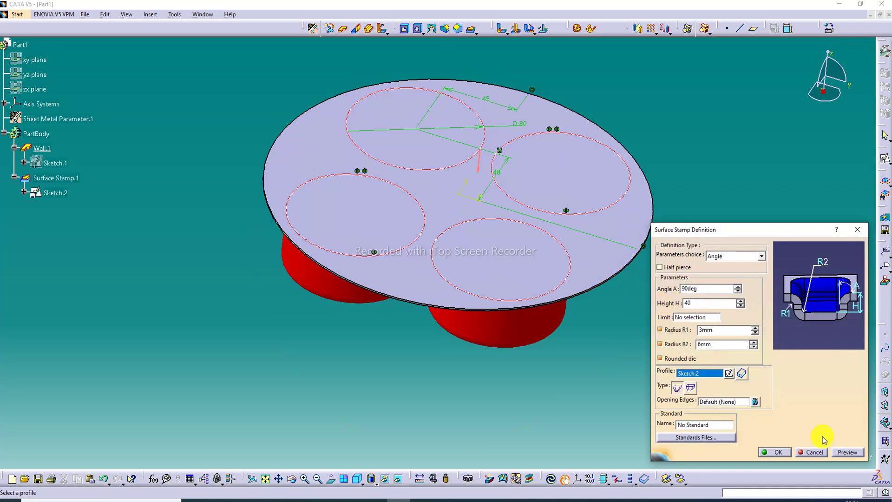
{"action": "left_click", "coordinate": [846, 452]}
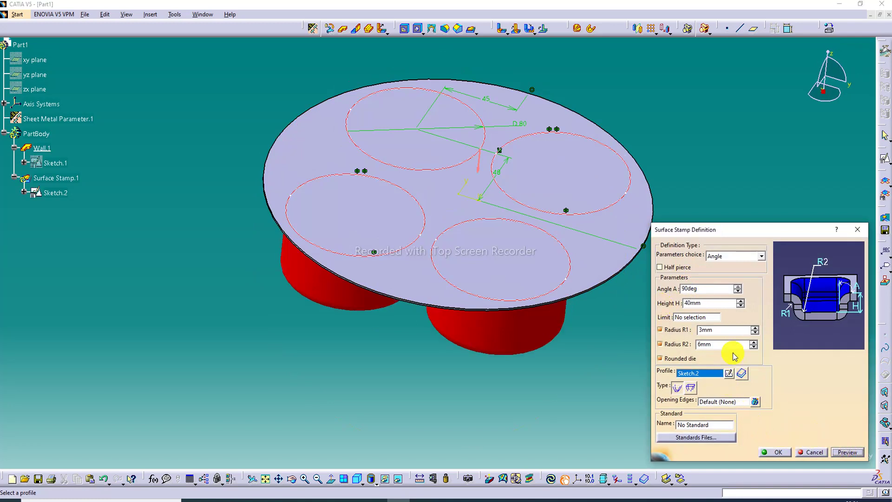
{"action": "left_click_drag", "start_coordinate": [723, 346], "coordinate": [673, 347]}
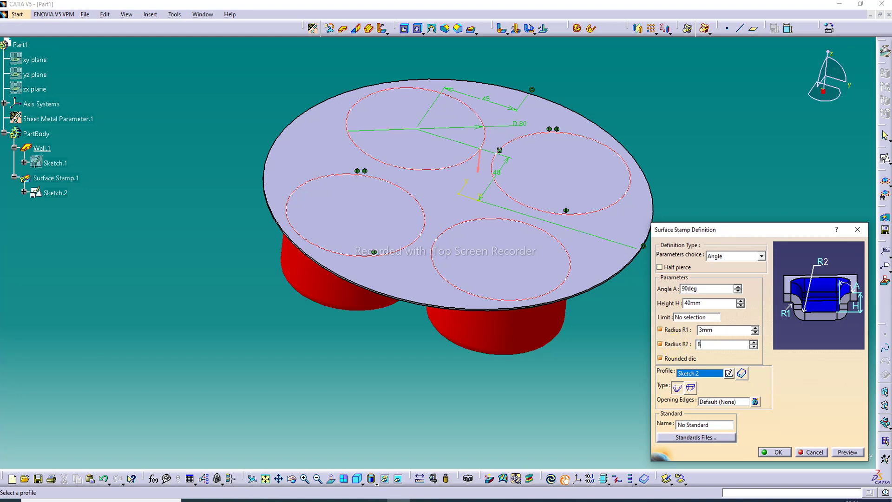
{"action": "left_click", "coordinate": [775, 451]}
{"action": "middle_click_drag", "start_coordinate": [442, 123], "coordinate": [483, 88]}
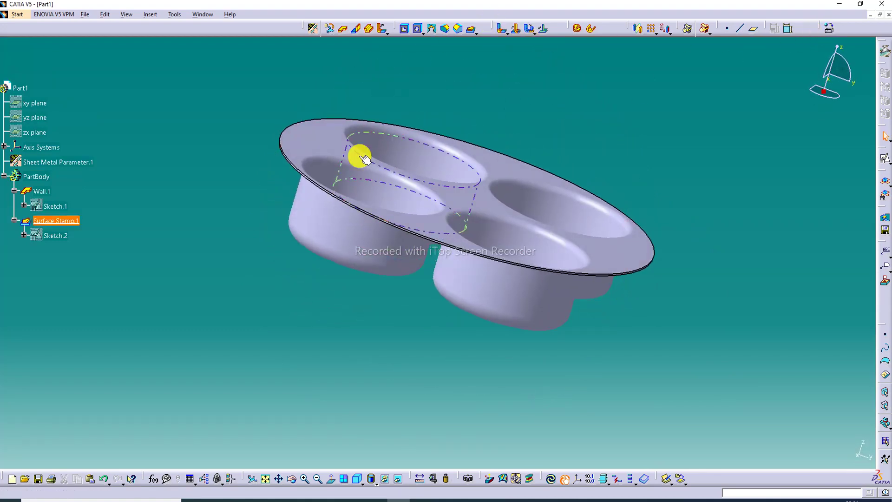
Step: Add a Tear Drop rim with 2 mm length and 2 mm radius along the outer flange edge
{"action": "left_click", "coordinate": [387, 33]}
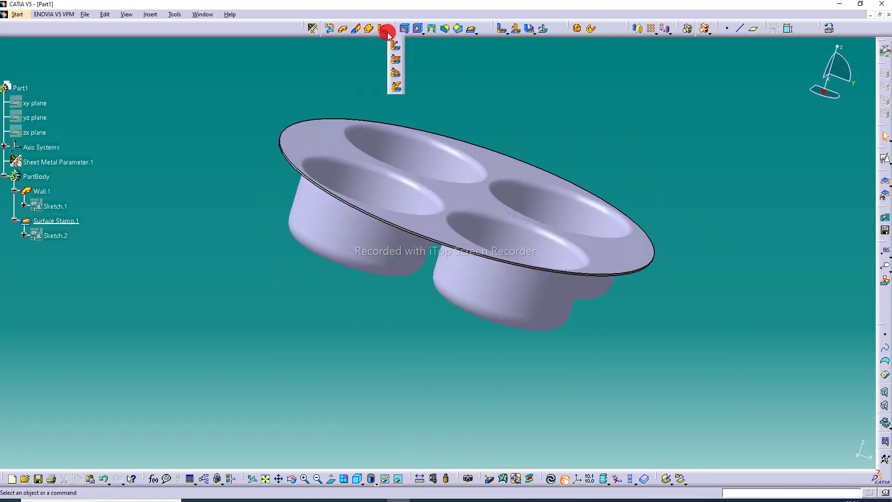
{"action": "left_click", "coordinate": [396, 75]}
{"action": "left_click_drag", "start_coordinate": [727, 359], "coordinate": [682, 364]}
{"action": "left_click", "coordinate": [723, 374]}
{"action": "type", "text": "2"}
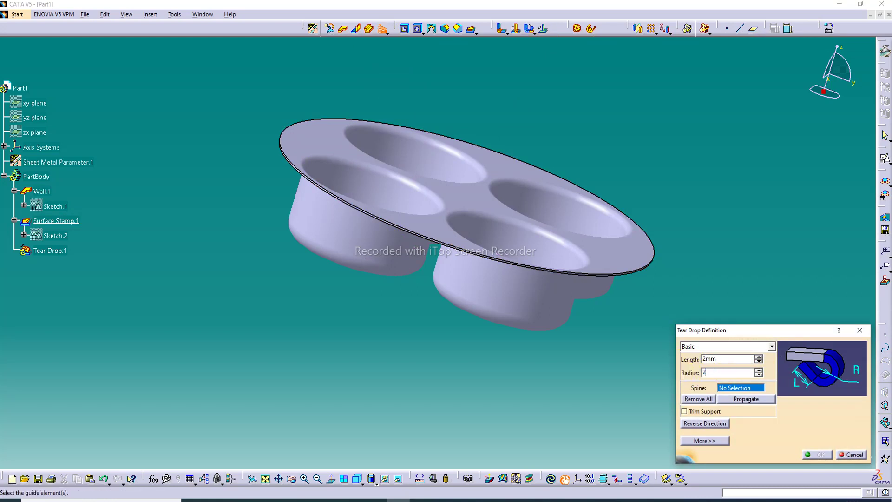
{"action": "middle_click", "coordinate": [440, 243]}
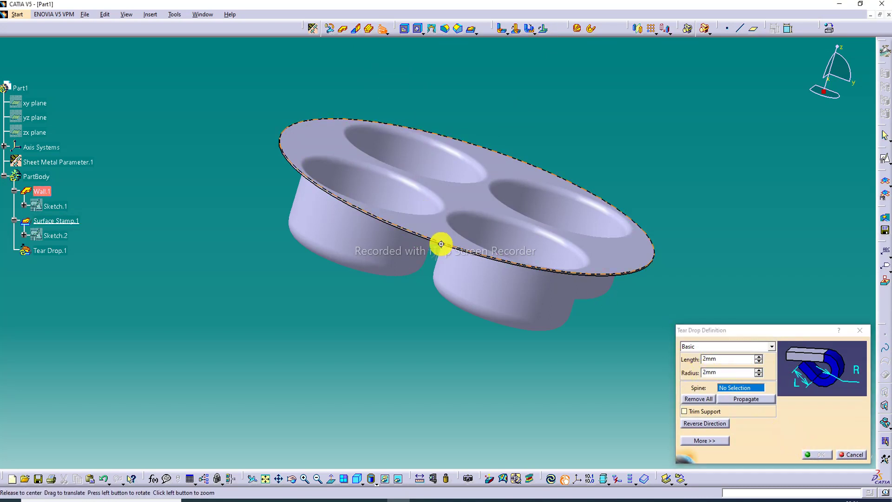
{"action": "middle_click_drag", "start_coordinate": [441, 244], "coordinate": [478, 251]}
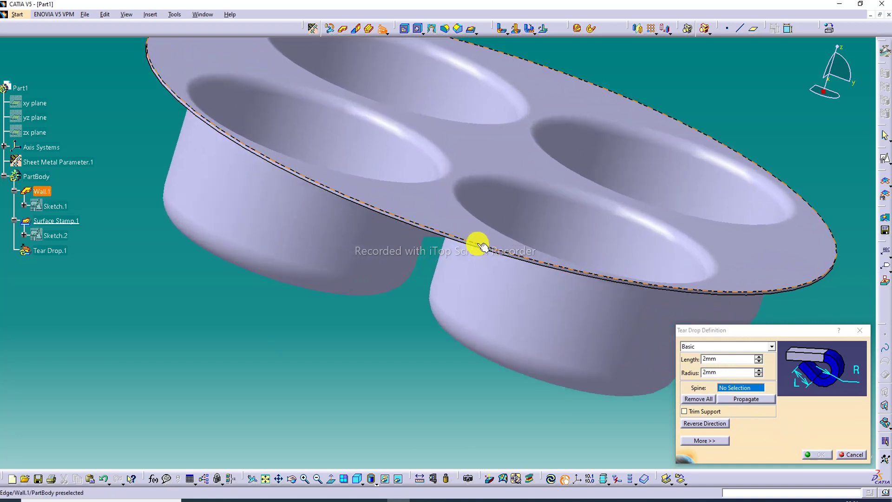
{"action": "left_click", "coordinate": [478, 243]}
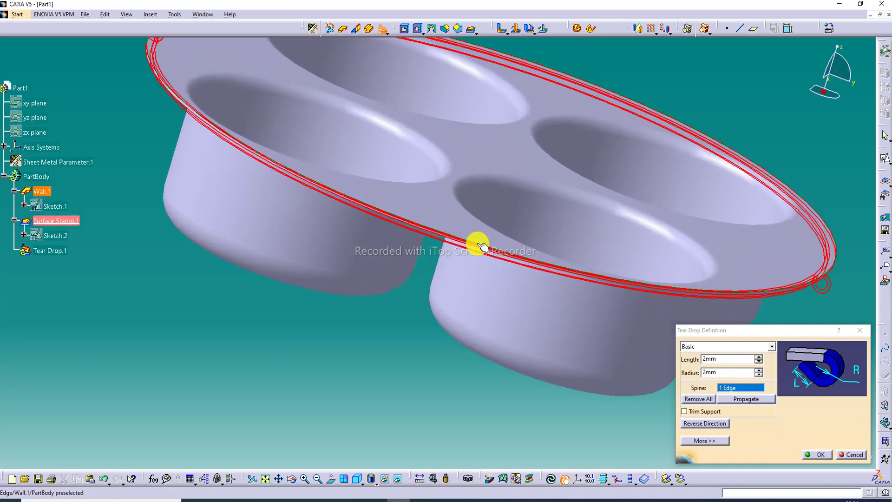
{"action": "left_click", "coordinate": [818, 454]}
{"action": "middle_click_drag", "start_coordinate": [547, 96], "coordinate": [484, 259]}
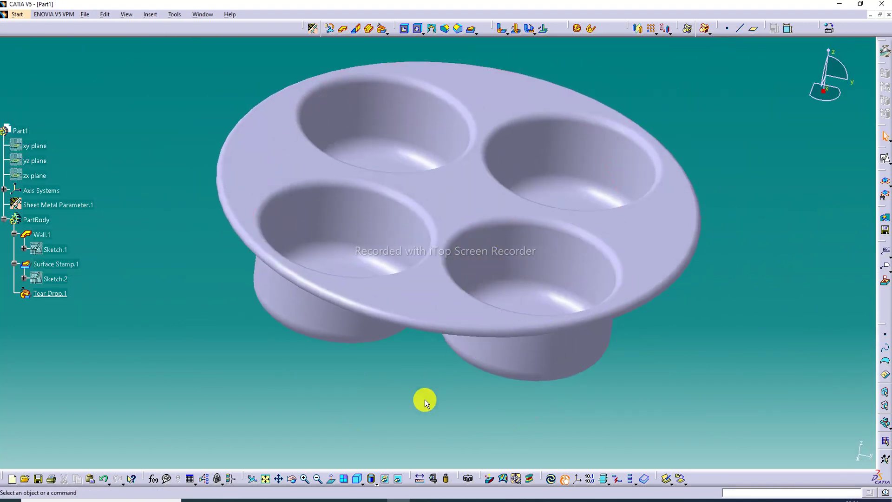
Step: Switch to Shading with Material and apply Steel from the Metal catalog to the tray
{"action": "left_click", "coordinate": [375, 481]}
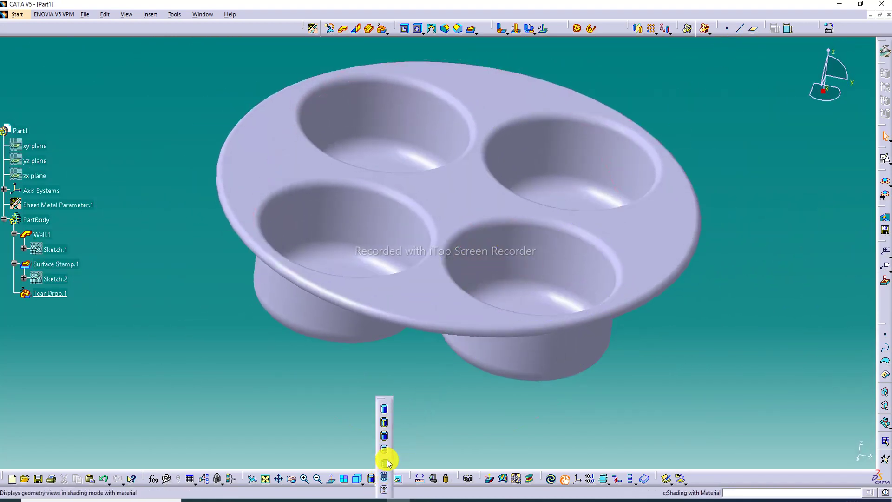
{"action": "left_click", "coordinate": [385, 463]}
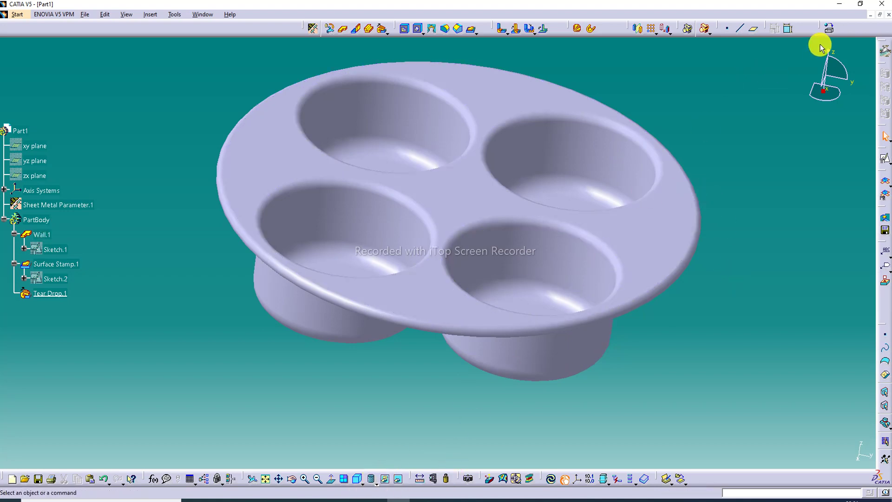
{"action": "left_click", "coordinate": [829, 31]}
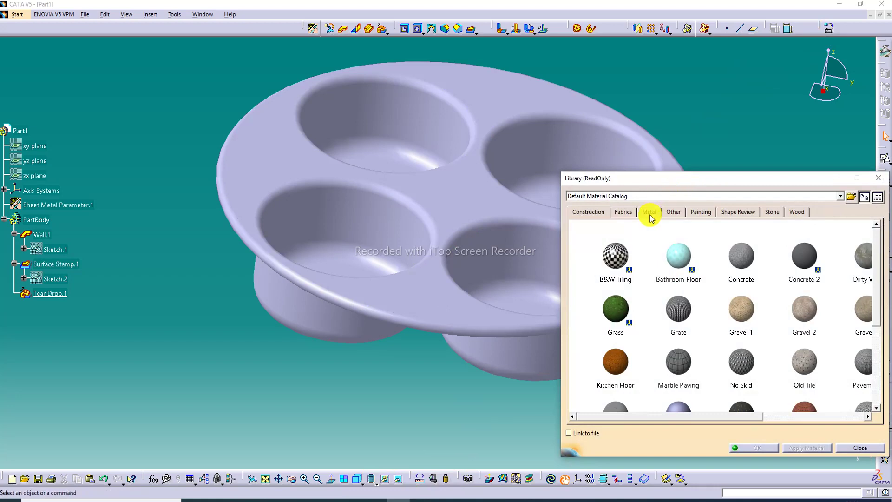
{"action": "left_click", "coordinate": [649, 212]}
{"action": "scroll", "coordinate": [644, 328], "scroll_direction": "down", "scroll_amount": 2}
{"action": "left_click_drag", "start_coordinate": [618, 342], "coordinate": [530, 321]}
{"action": "left_click", "coordinate": [764, 450]}
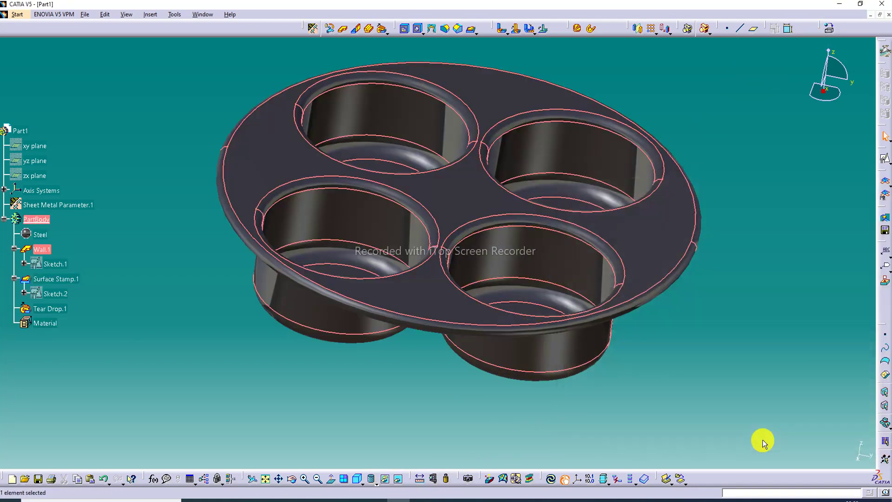
{"action": "left_click", "coordinate": [135, 166]}
Step: Set the Steel material's rendering reflectivity to 1.00 using the Road environment map
{"action": "scroll", "coordinate": [133, 168], "scroll_direction": "down", "scroll_amount": 3}
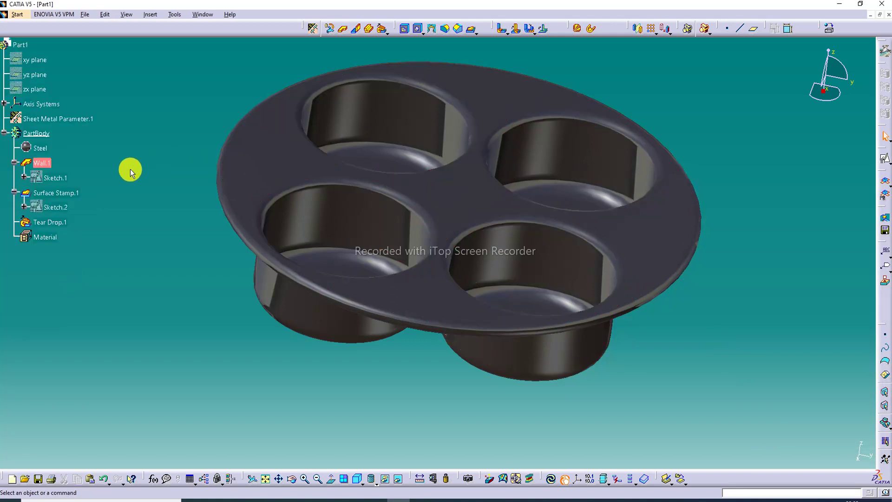
{"action": "right_click", "coordinate": [42, 148]}
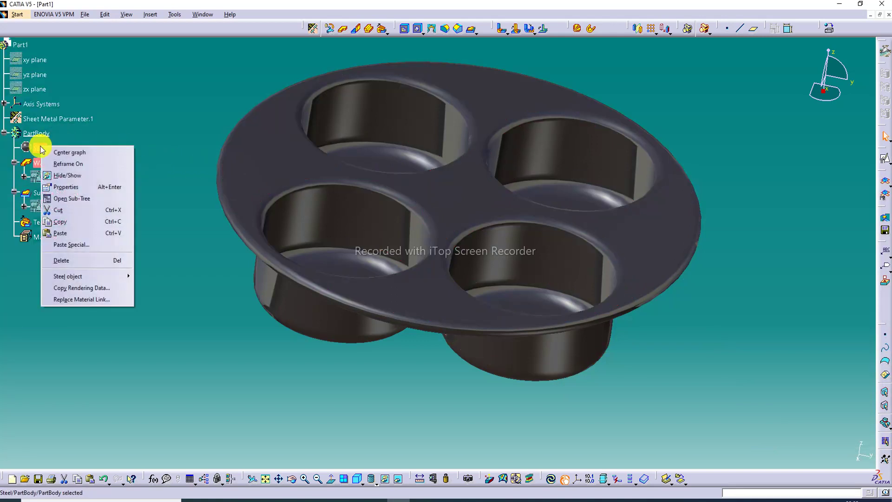
{"action": "left_click", "coordinate": [66, 187]}
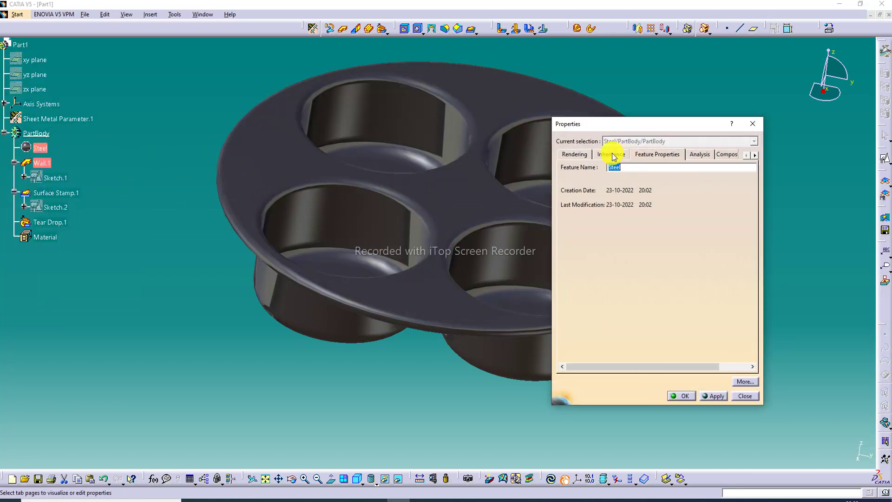
{"action": "left_click", "coordinate": [576, 154]}
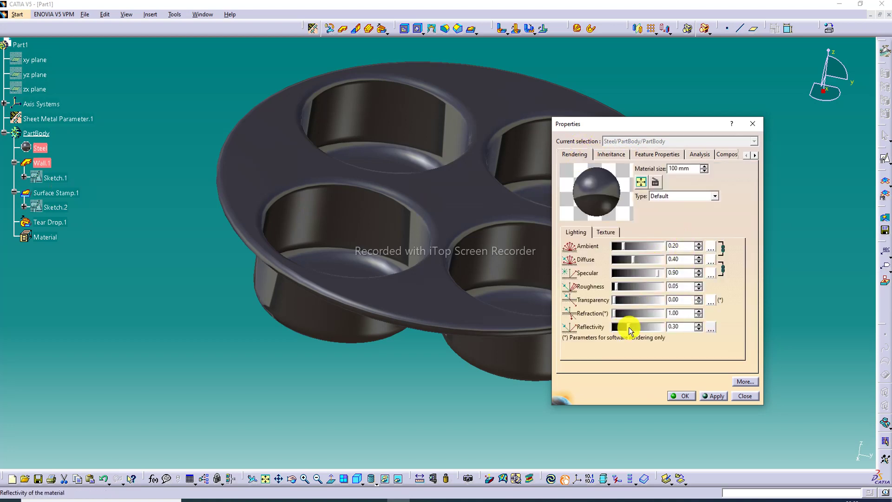
{"action": "left_click_drag", "start_coordinate": [628, 327], "coordinate": [664, 327]}
{"action": "left_click", "coordinate": [711, 327]}
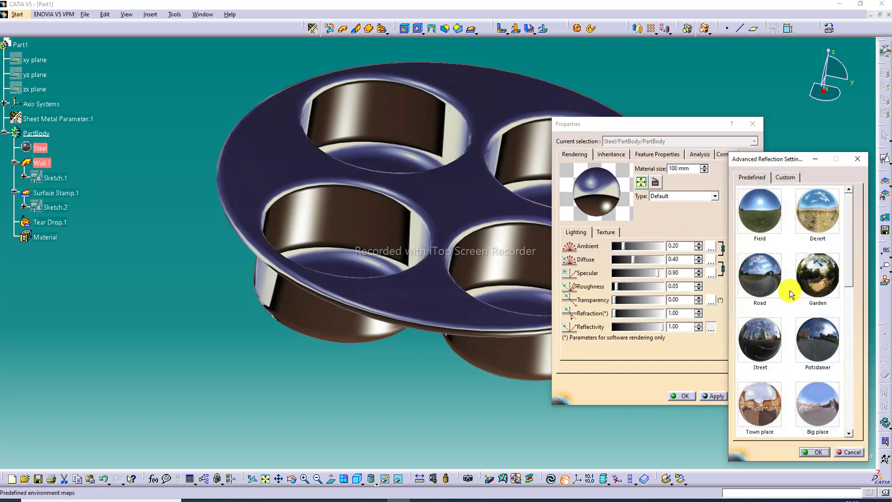
{"action": "scroll", "coordinate": [790, 290], "scroll_direction": "down", "scroll_amount": 2}
{"action": "left_click", "coordinate": [762, 251]}
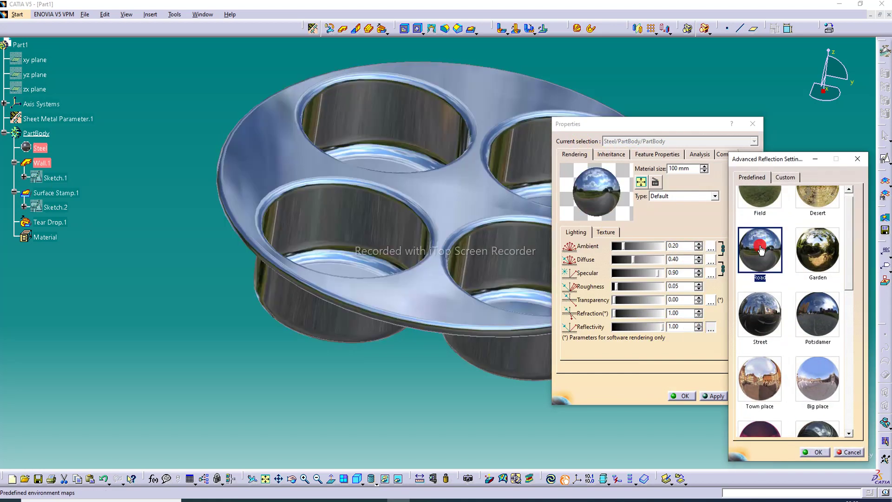
{"action": "left_click", "coordinate": [813, 452]}
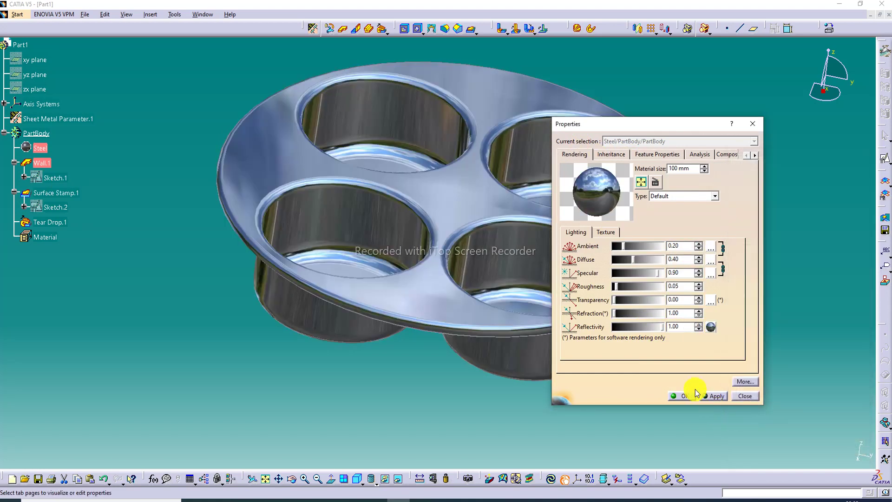
{"action": "left_click", "coordinate": [684, 396]}
{"action": "middle_click_drag", "start_coordinate": [482, 135], "coordinate": [459, 47]}
{"action": "middle_click_drag", "start_coordinate": [458, 146], "coordinate": [480, 95]}
{"action": "middle_click_drag", "start_coordinate": [478, 143], "coordinate": [496, 56]}
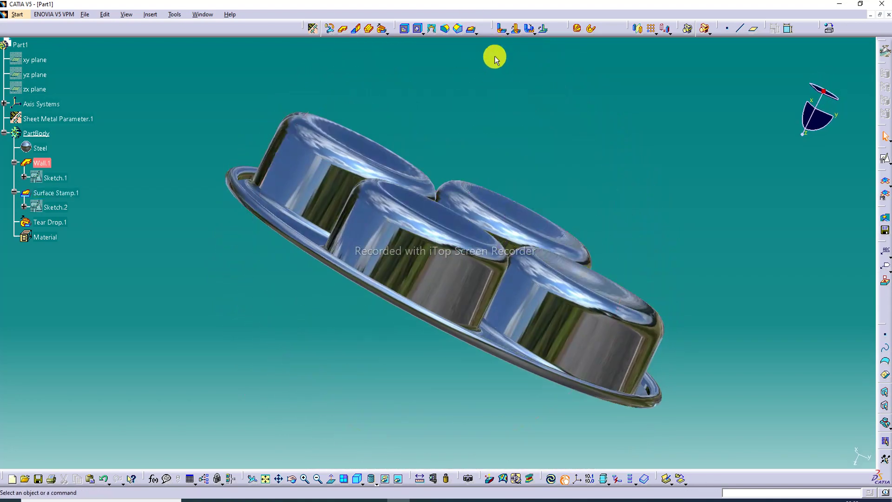
{"action": "middle_click_drag", "start_coordinate": [439, 209], "coordinate": [344, 265]}
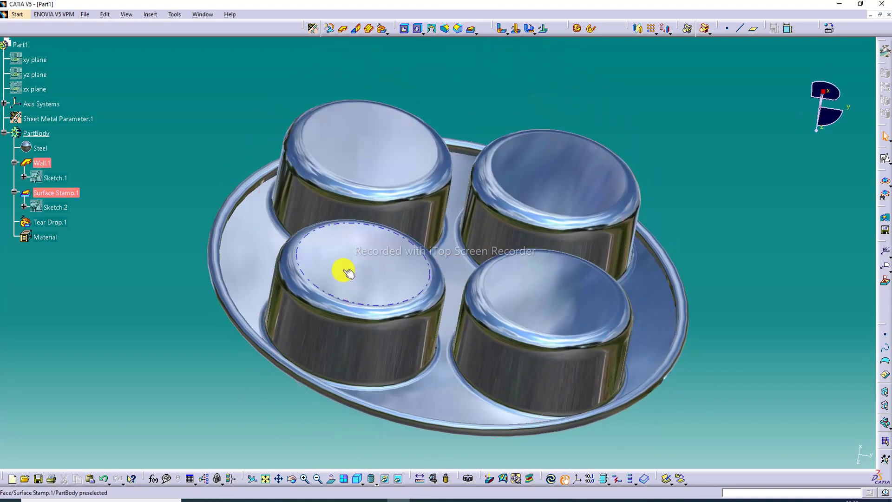
{"action": "middle_click_drag", "start_coordinate": [488, 221], "coordinate": [498, 365]}
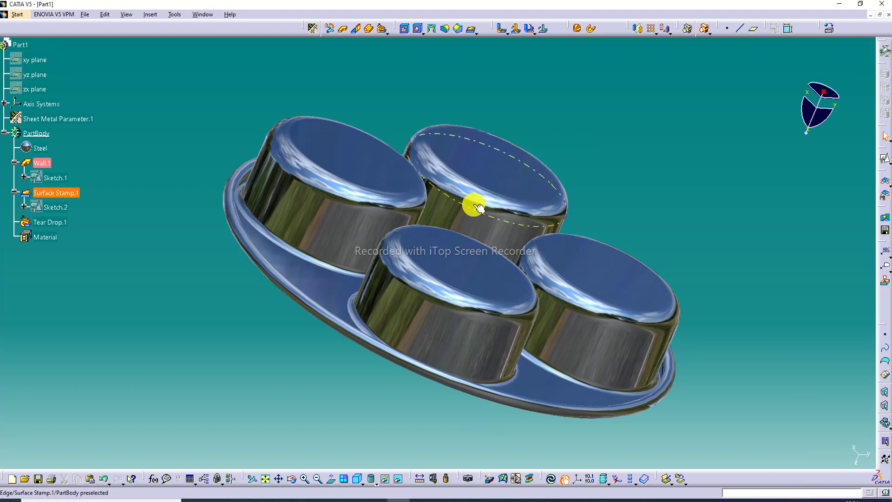
{"action": "middle_click_drag", "start_coordinate": [471, 207], "coordinate": [506, 158]}
{"action": "middle_click_drag", "start_coordinate": [488, 191], "coordinate": [446, 175]}
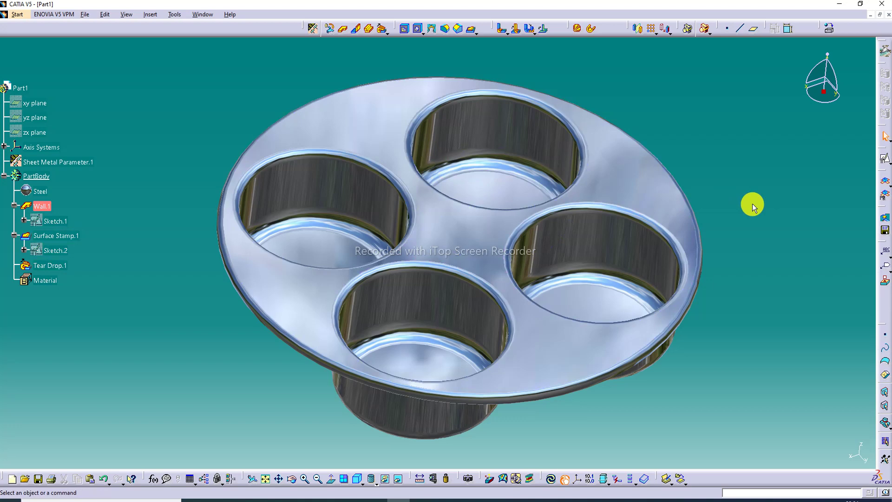
{"action": "scroll", "coordinate": [135, 329], "scroll_direction": "down", "scroll_amount": 3}
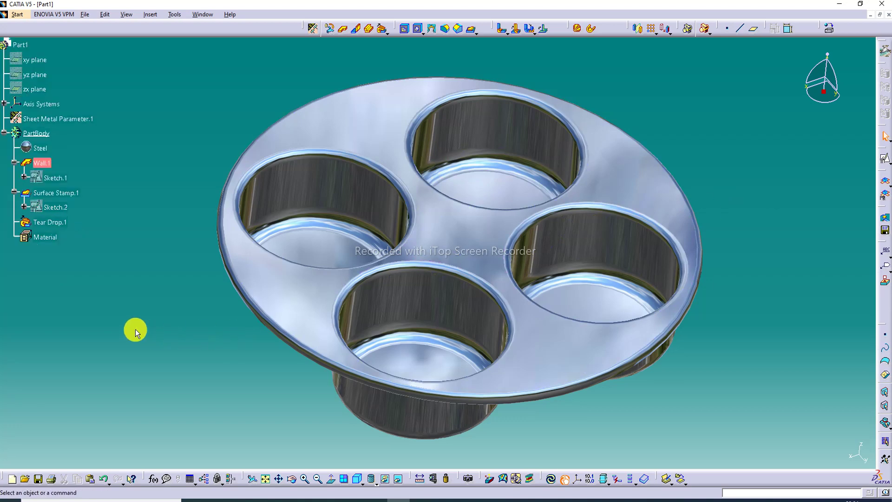
{"action": "middle_click_drag", "start_coordinate": [455, 253], "coordinate": [626, 222]}
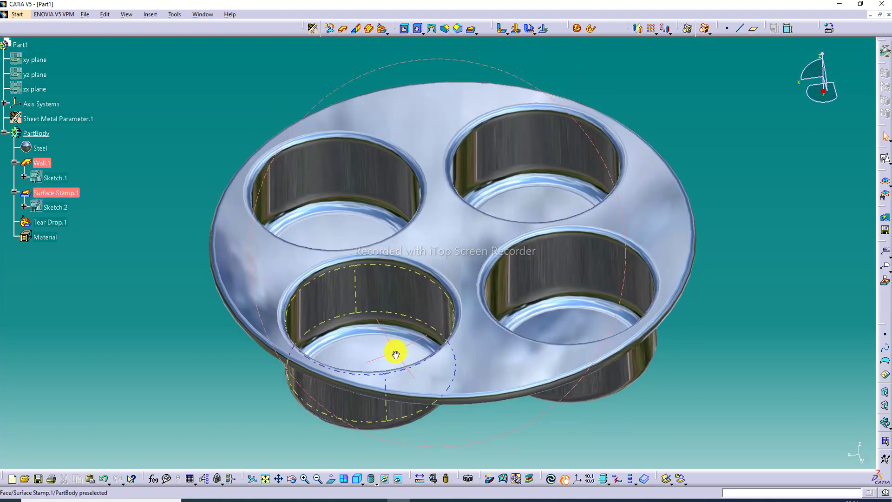